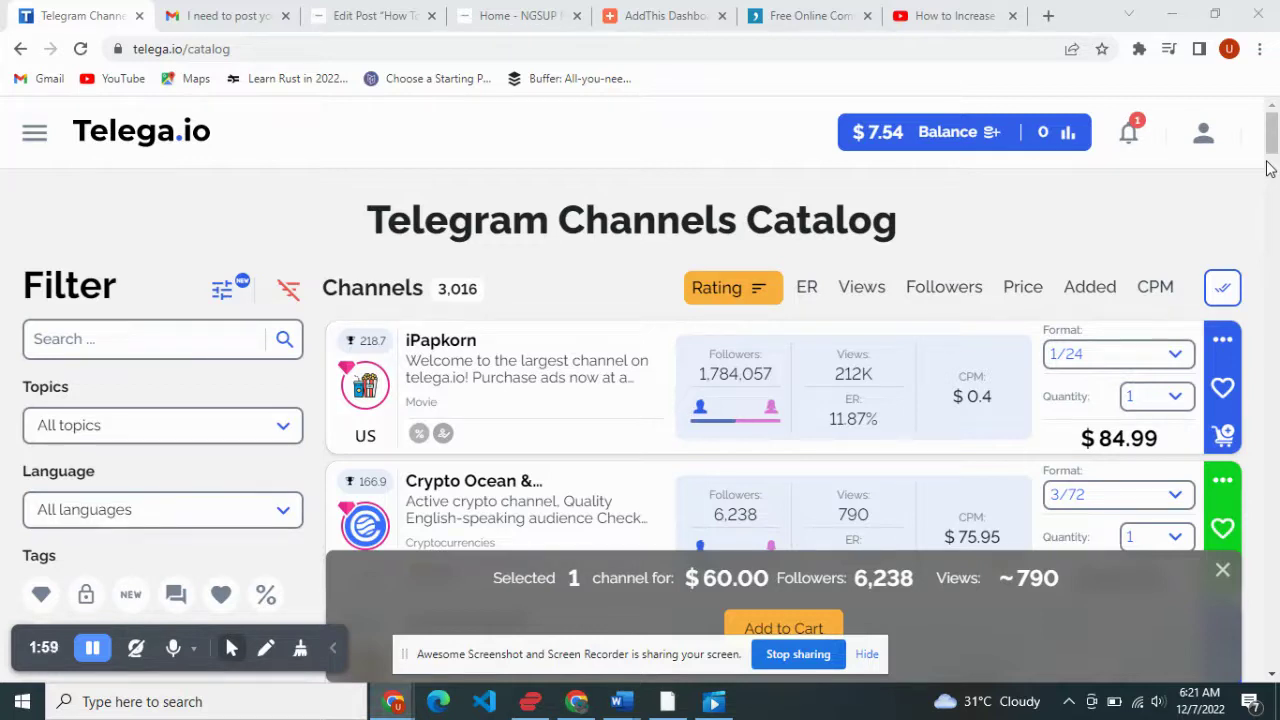
- Scroll down the catalog, with Crypto Ocean selected at 3/72 for $60.00
scroll(1272, 146, "down", 1)
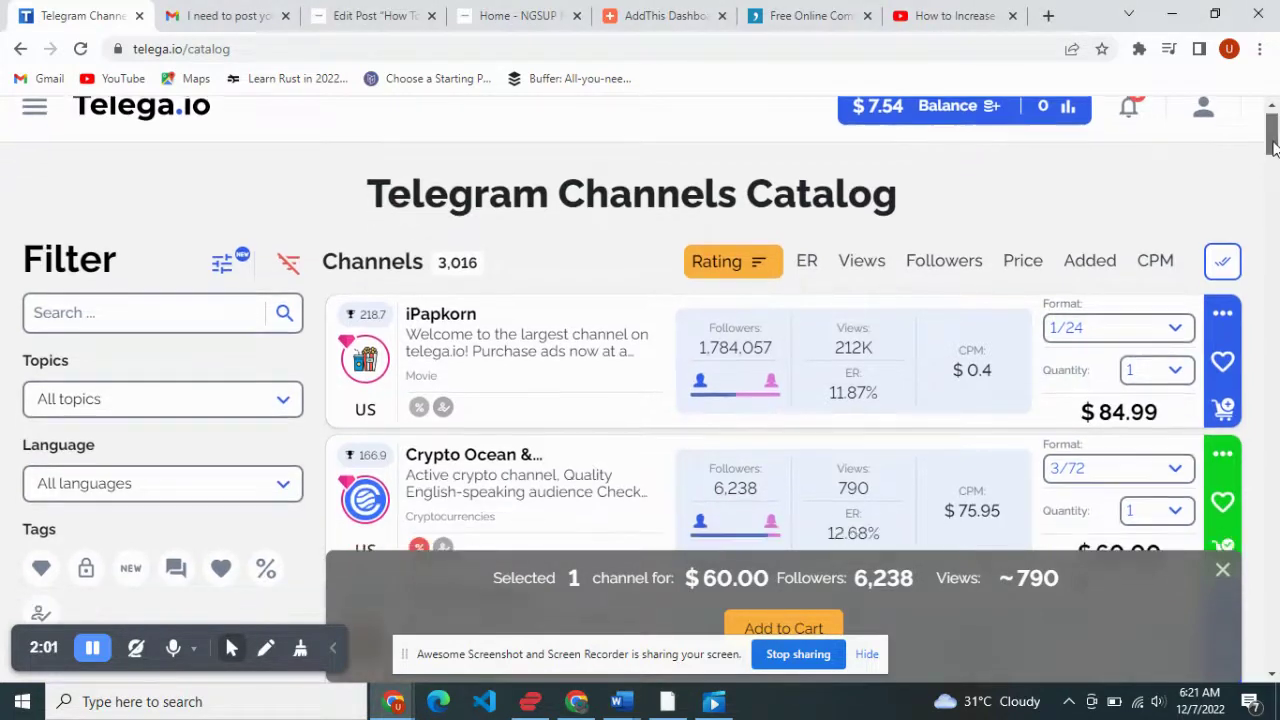
left_click_drag(1272, 146, 1272, 150)
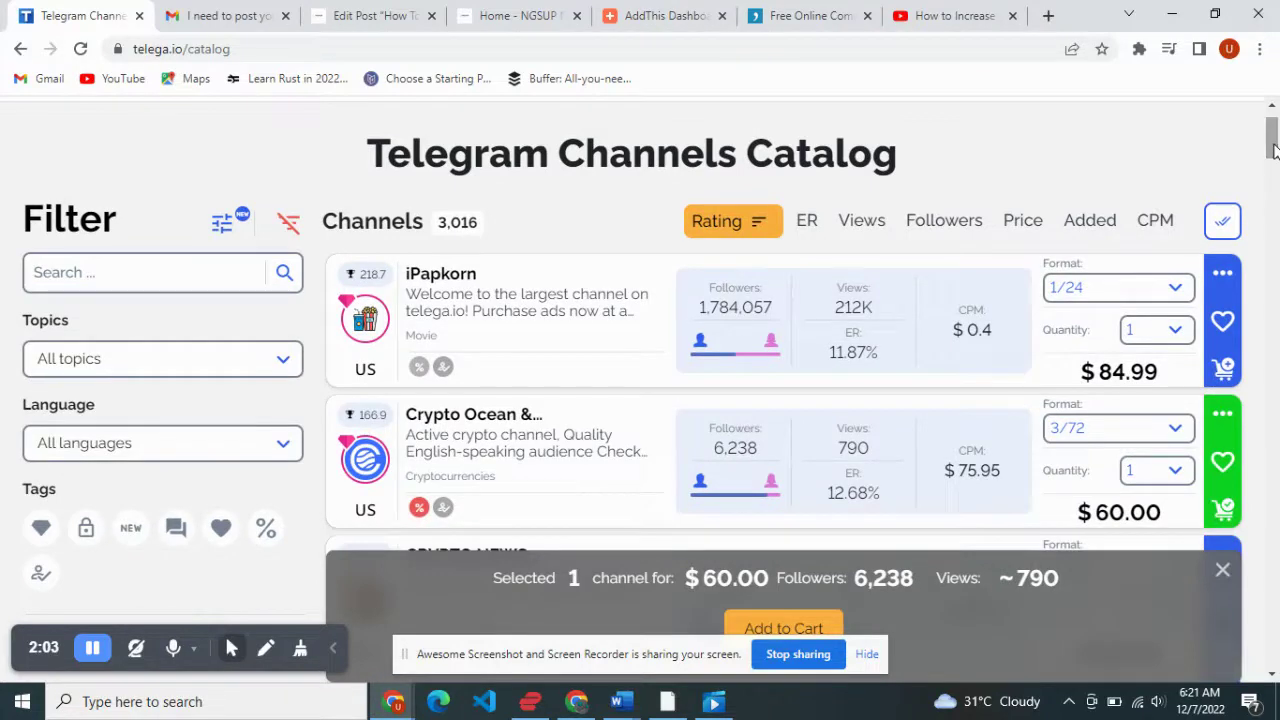
- Search the catalog for 'cryptocurrency' and browse the 49 matching channels
left_click(147, 279)
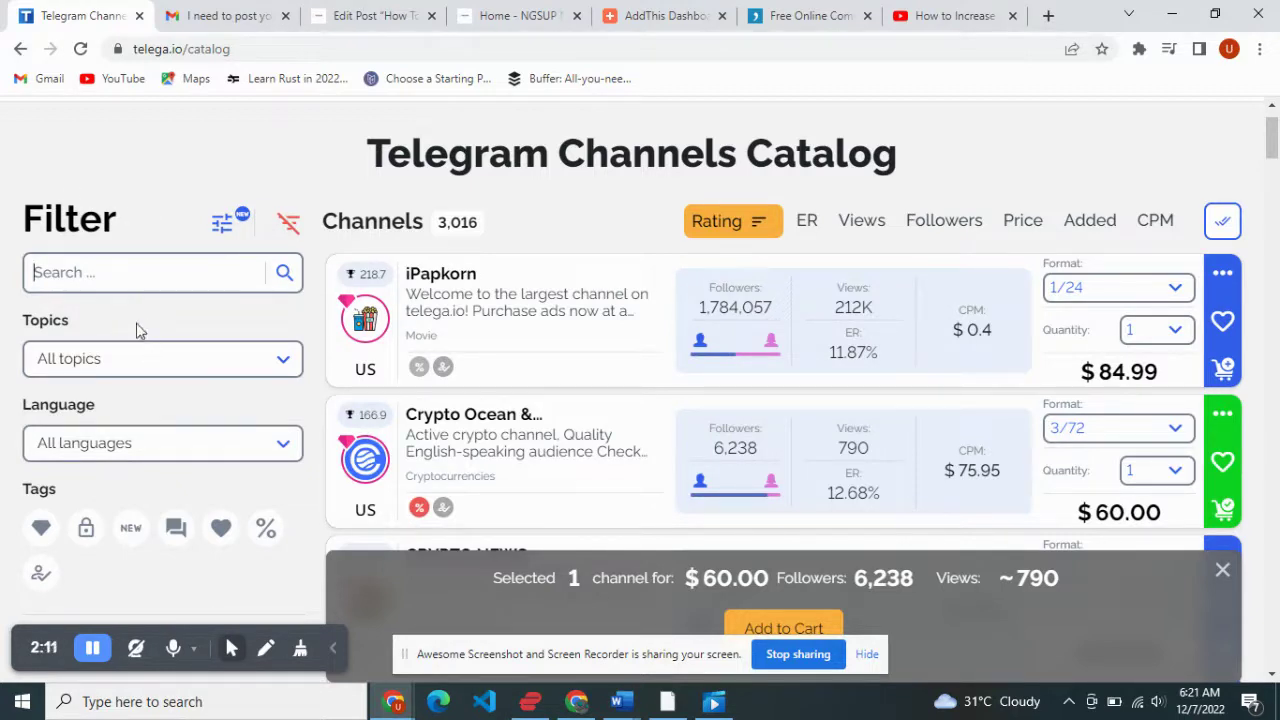
type("crypt")
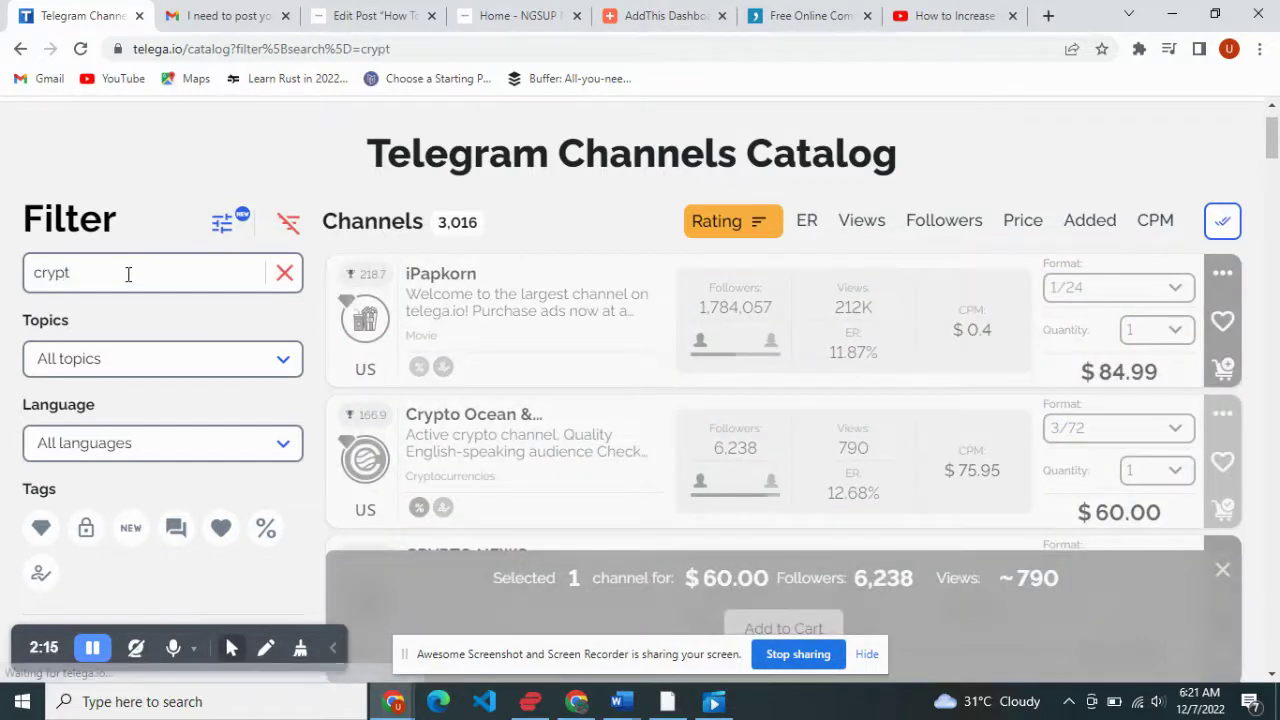
type("ocurre")
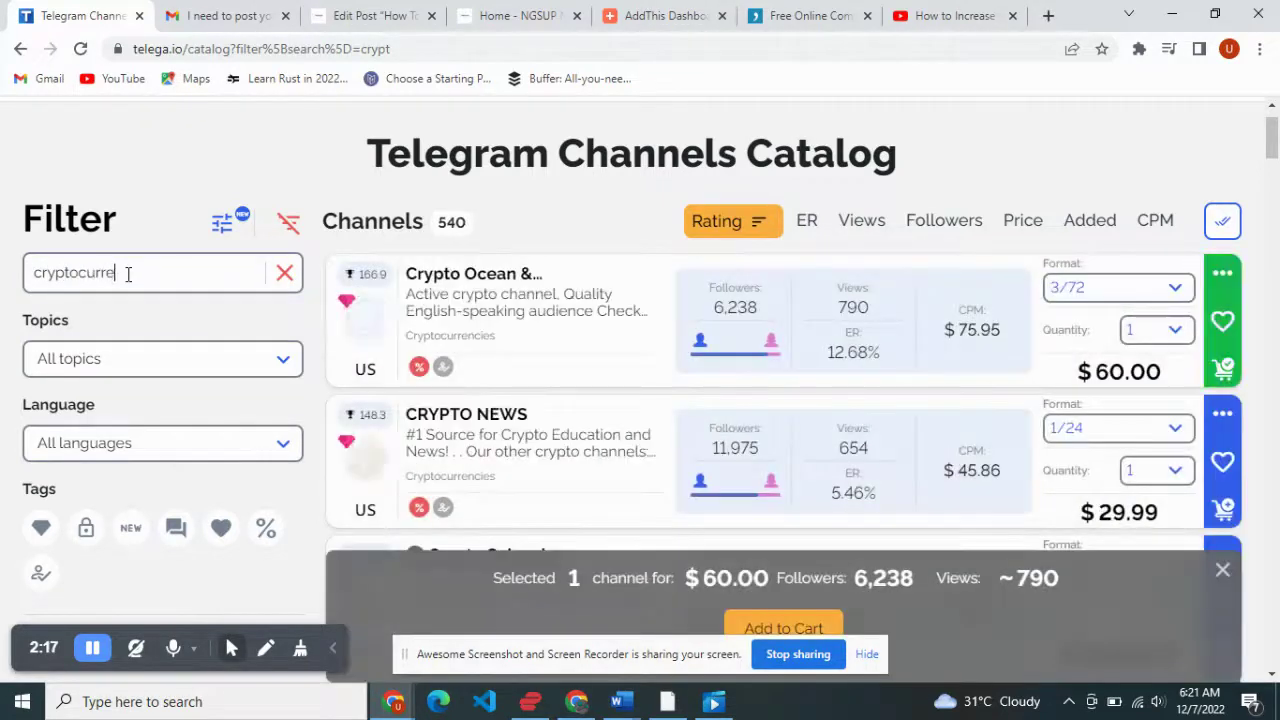
type("ncy")
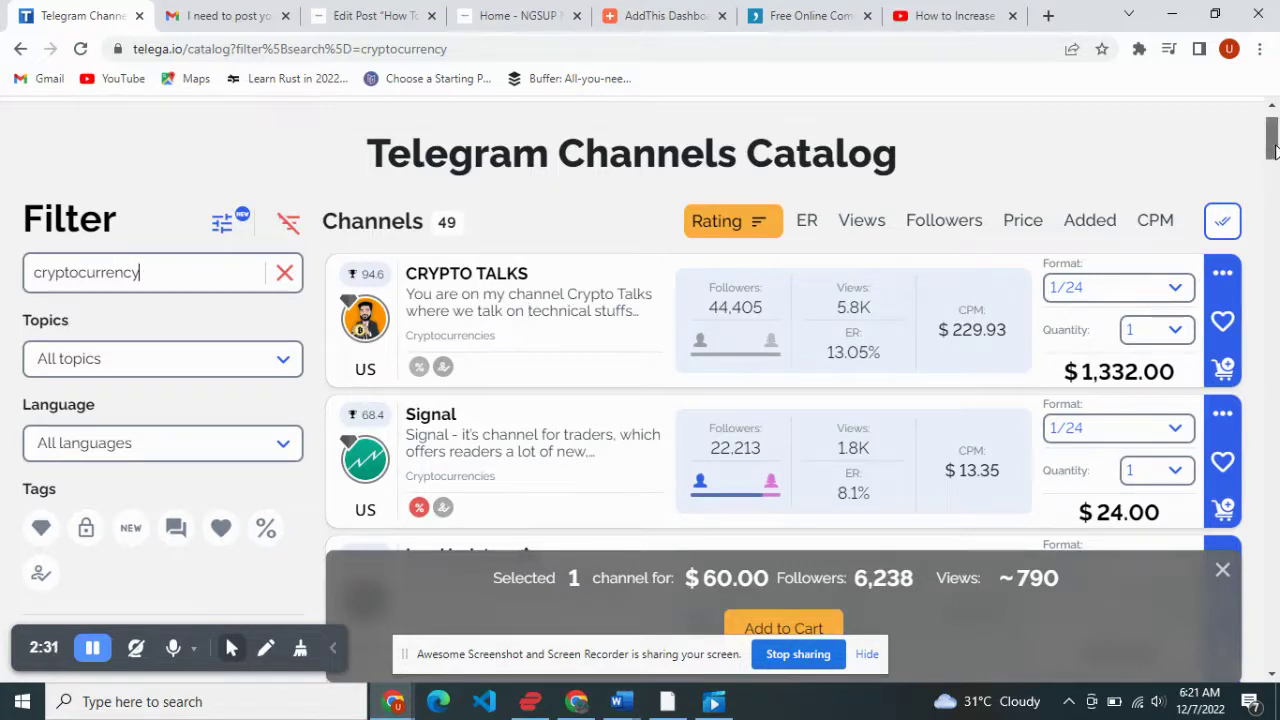
scroll(1275, 175, "down", 3)
mouse_move(1273, 168)
left_mouse_down()
mouse_move(1274, 480)
mouse_move(1273, 135)
left_mouse_up()
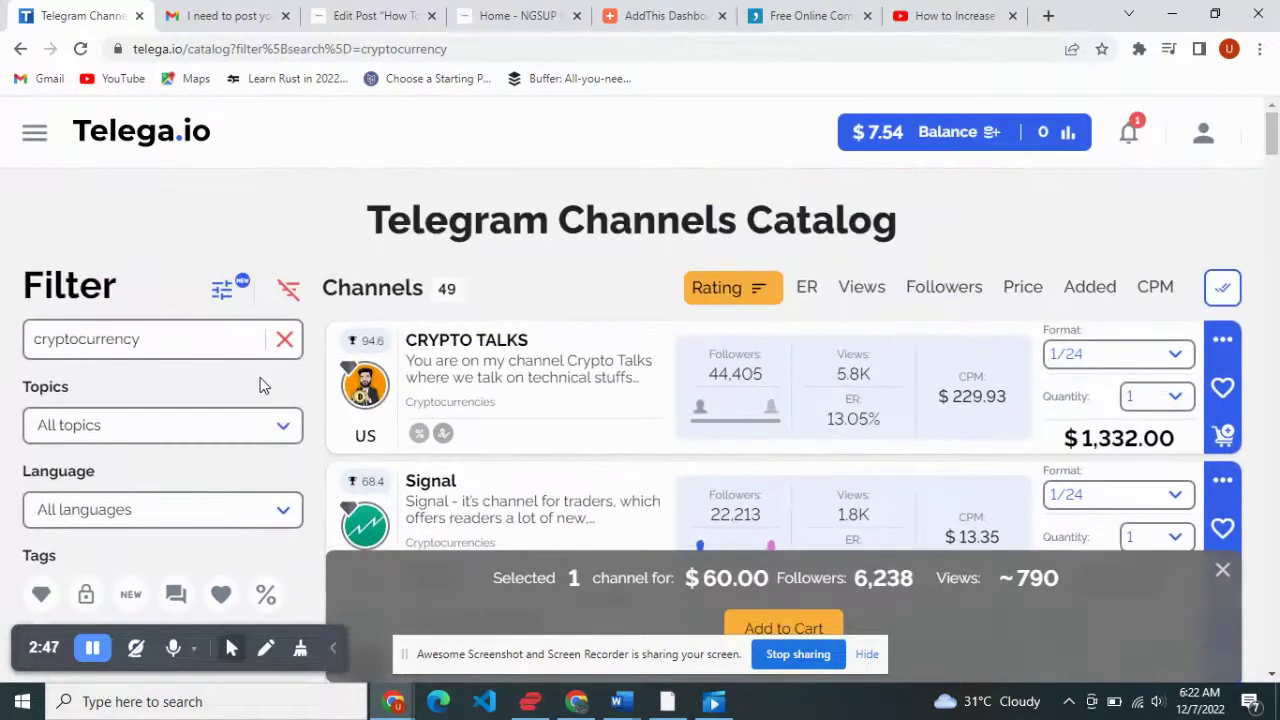
- Filter by the Cryptocurrencies topic instead of Airdrops, cutting results to 15 channels
left_click(181, 433)
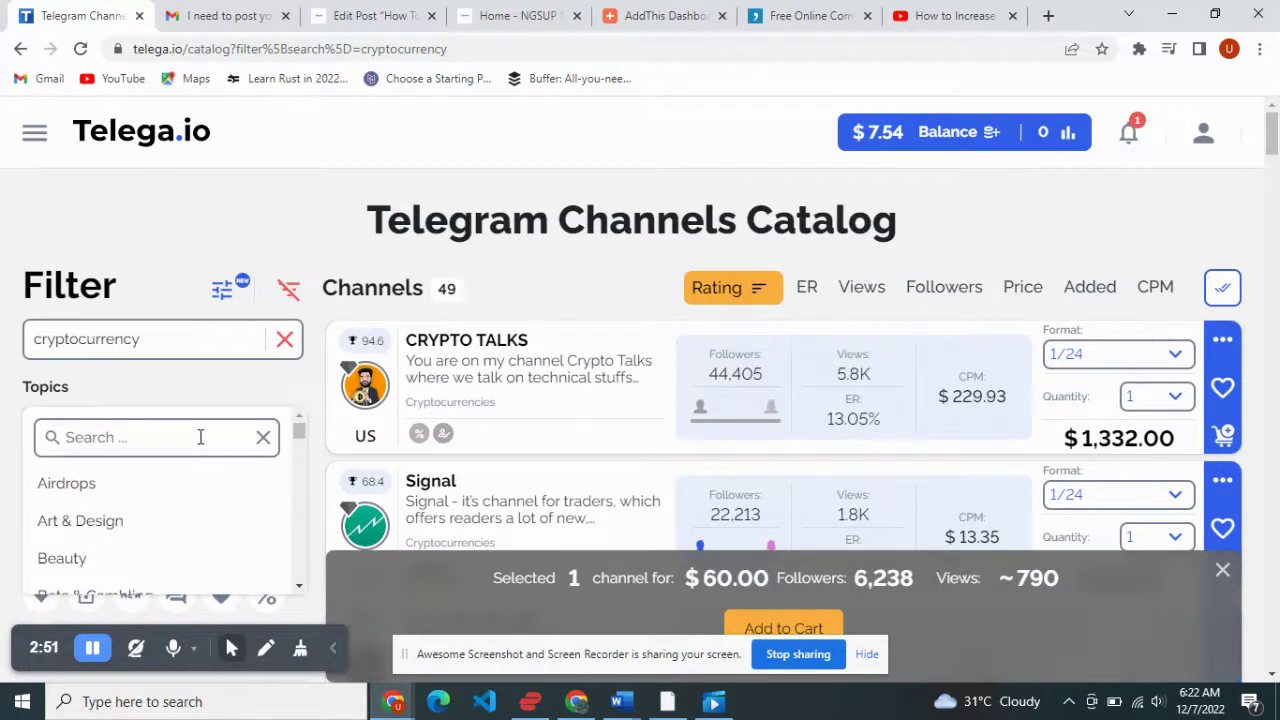
left_click(108, 490)
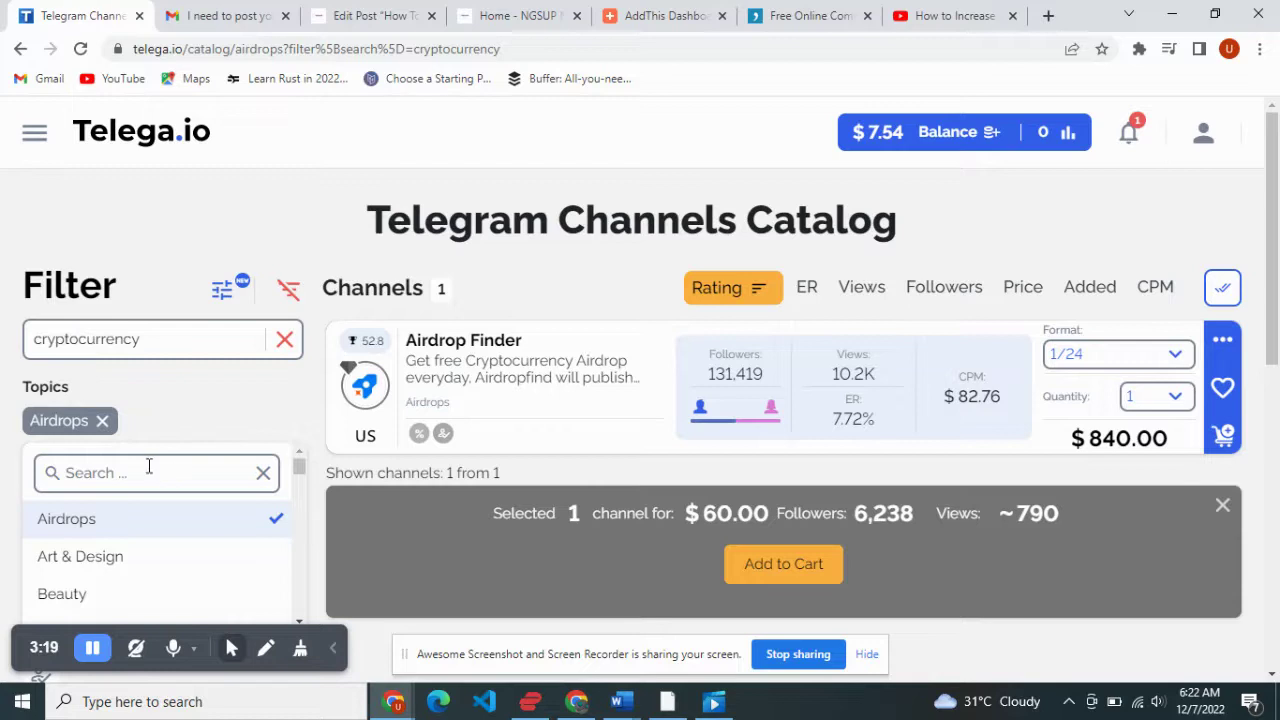
left_click(101, 420)
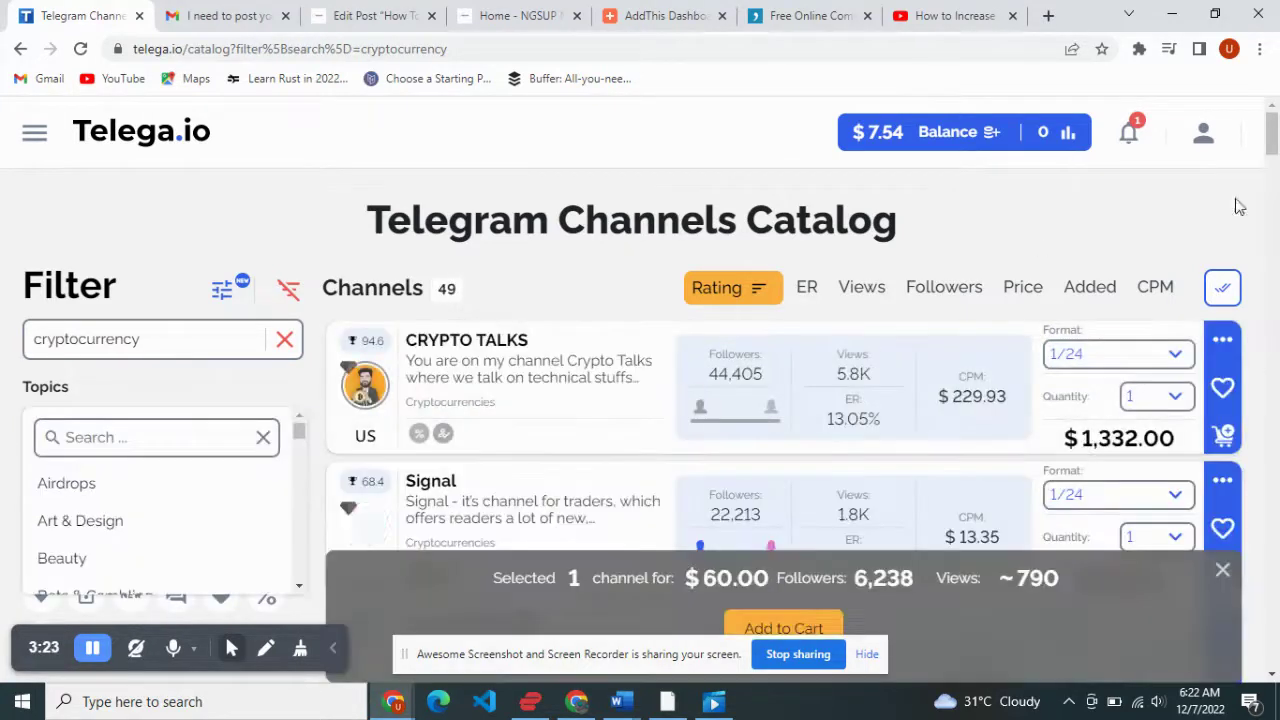
left_click_drag(302, 434, 302, 474)
left_click(126, 508)
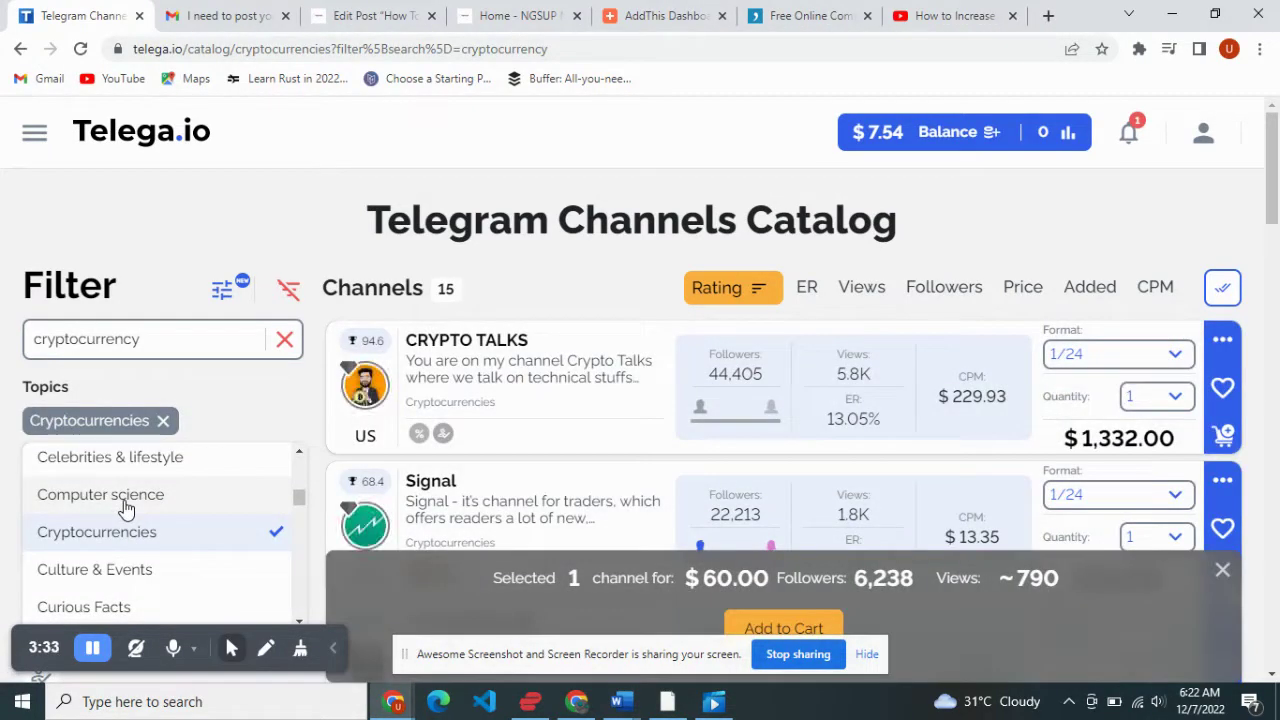
scroll(126, 508, "down", 2)
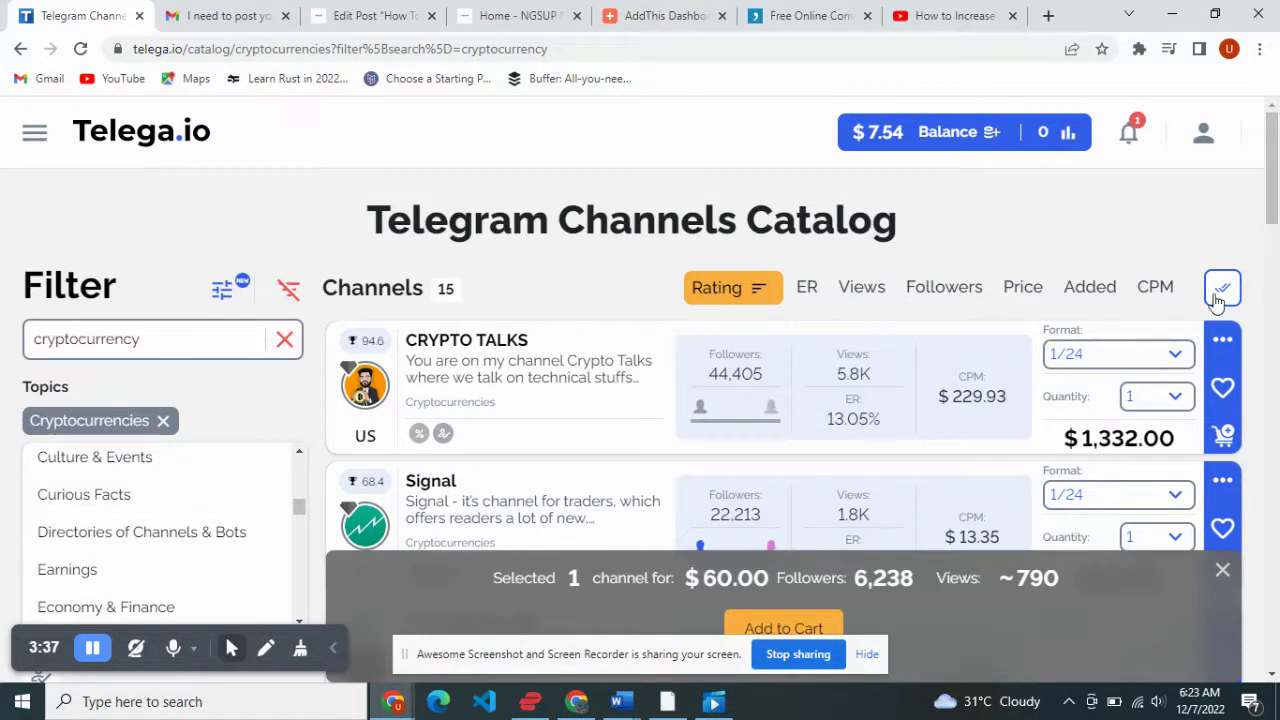
double_click(455, 288)
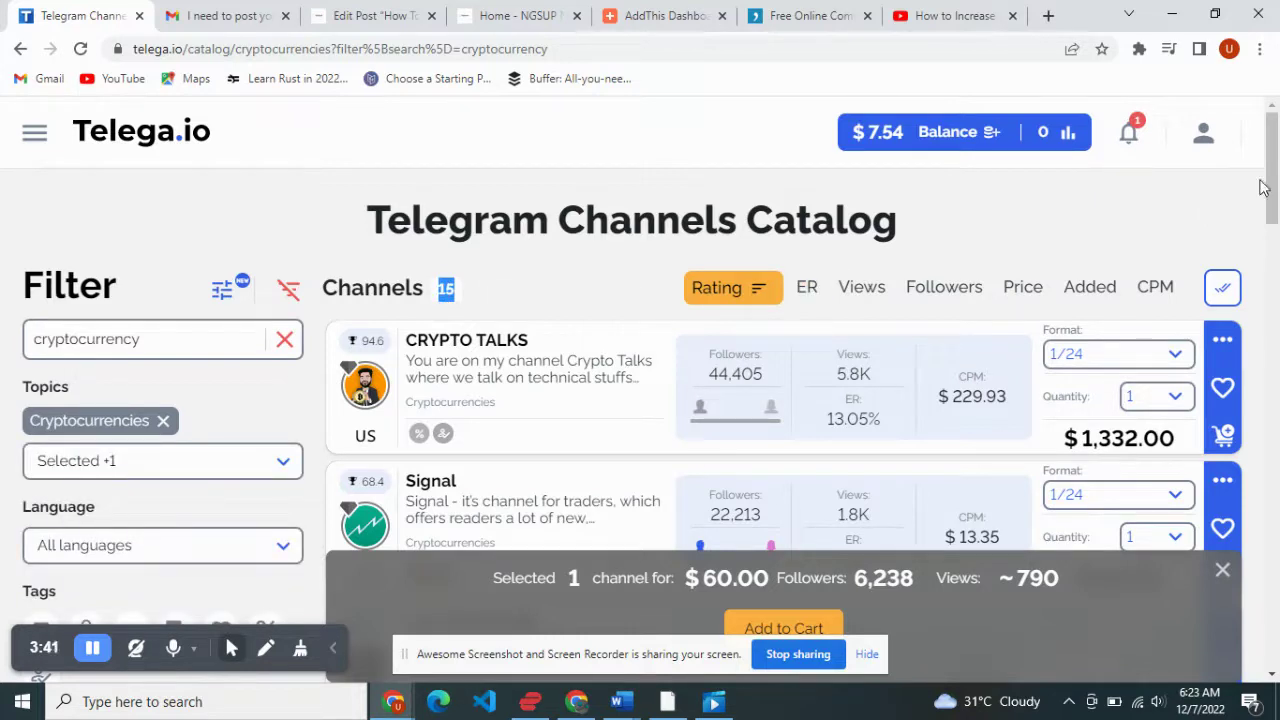
- Select CRYPTO TALKS at the 2/48 format, bringing two channels to $2,458.80
left_click_drag(1272, 180, 1272, 213)
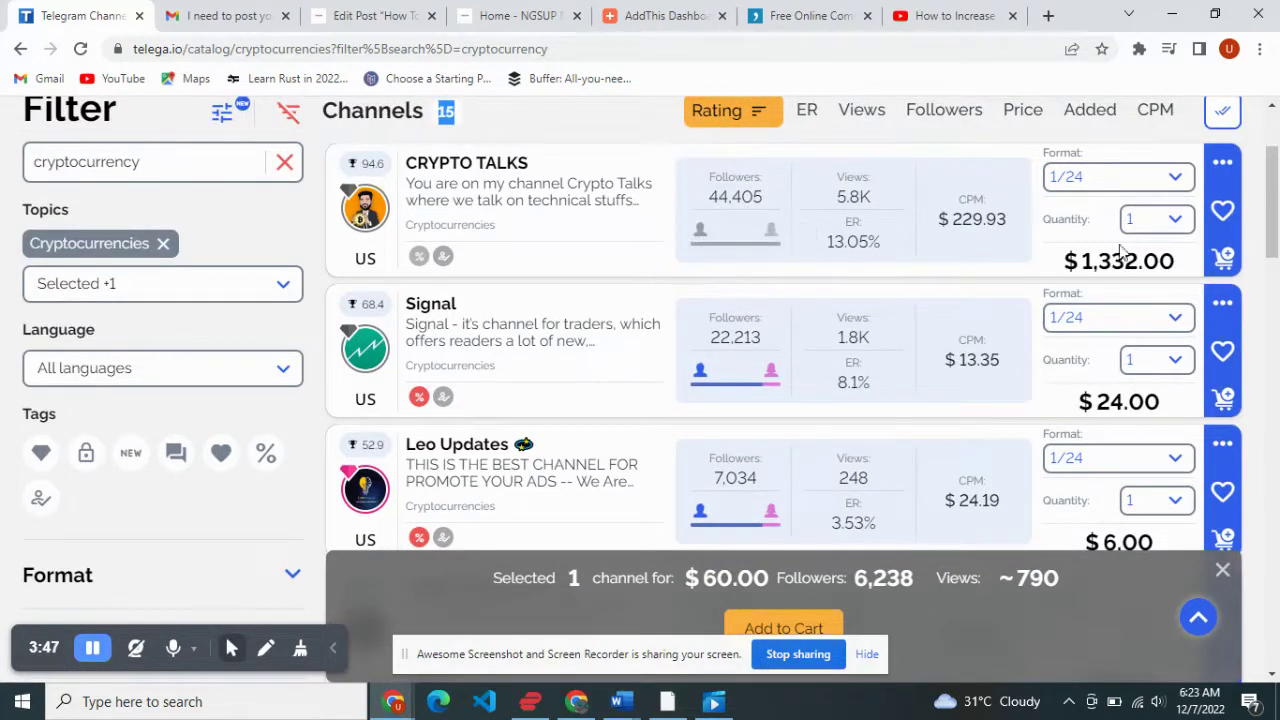
left_click(1167, 182)
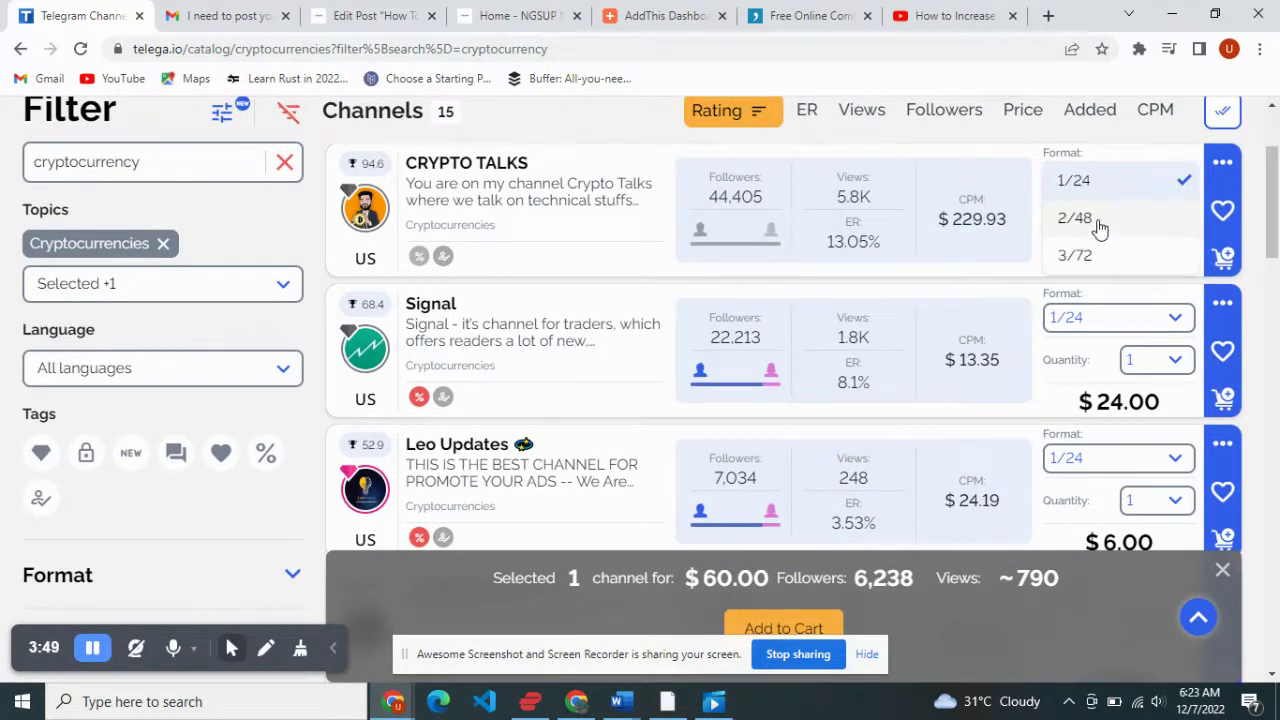
left_click(1100, 222)
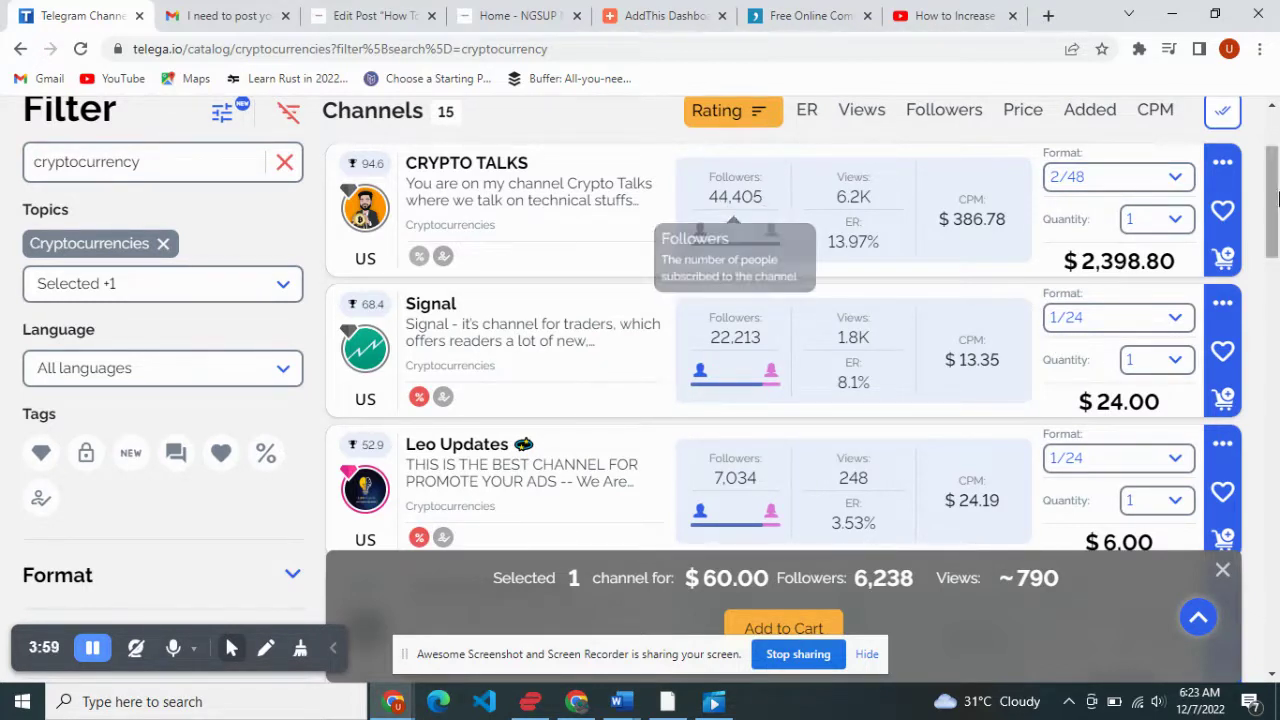
scroll(740, 213, "up", 2)
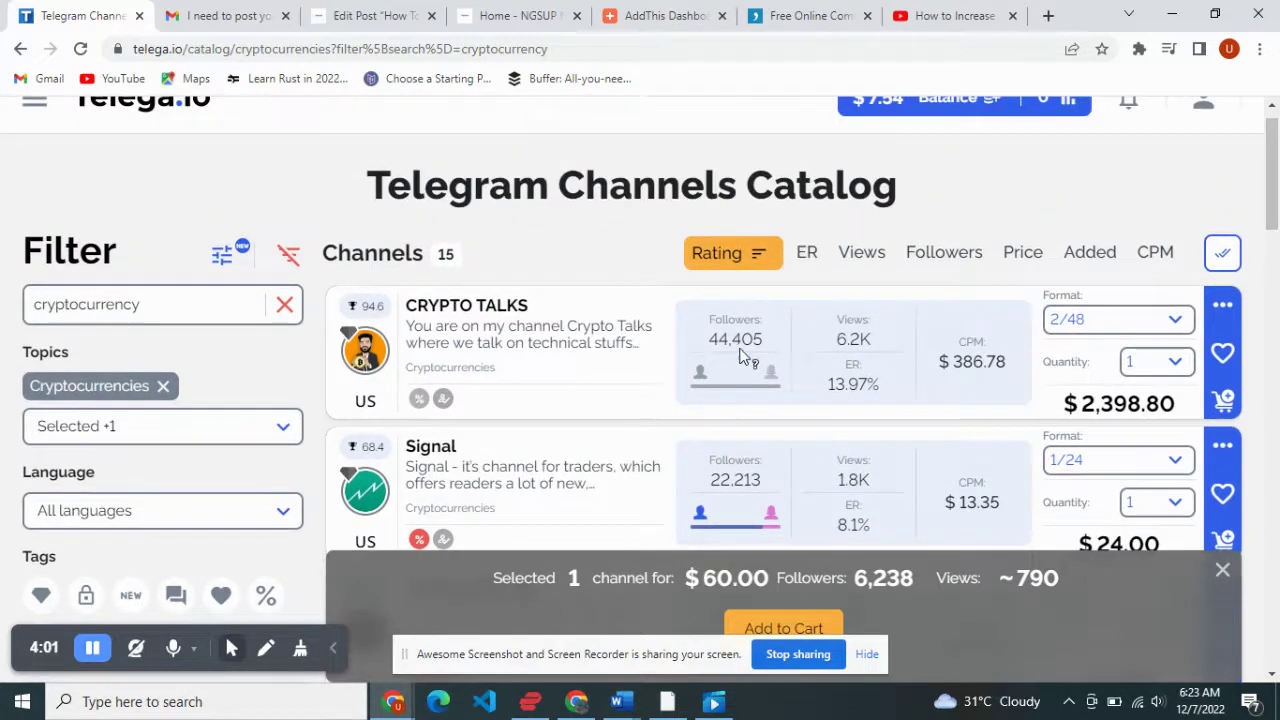
scroll(1277, 180, "down", 2)
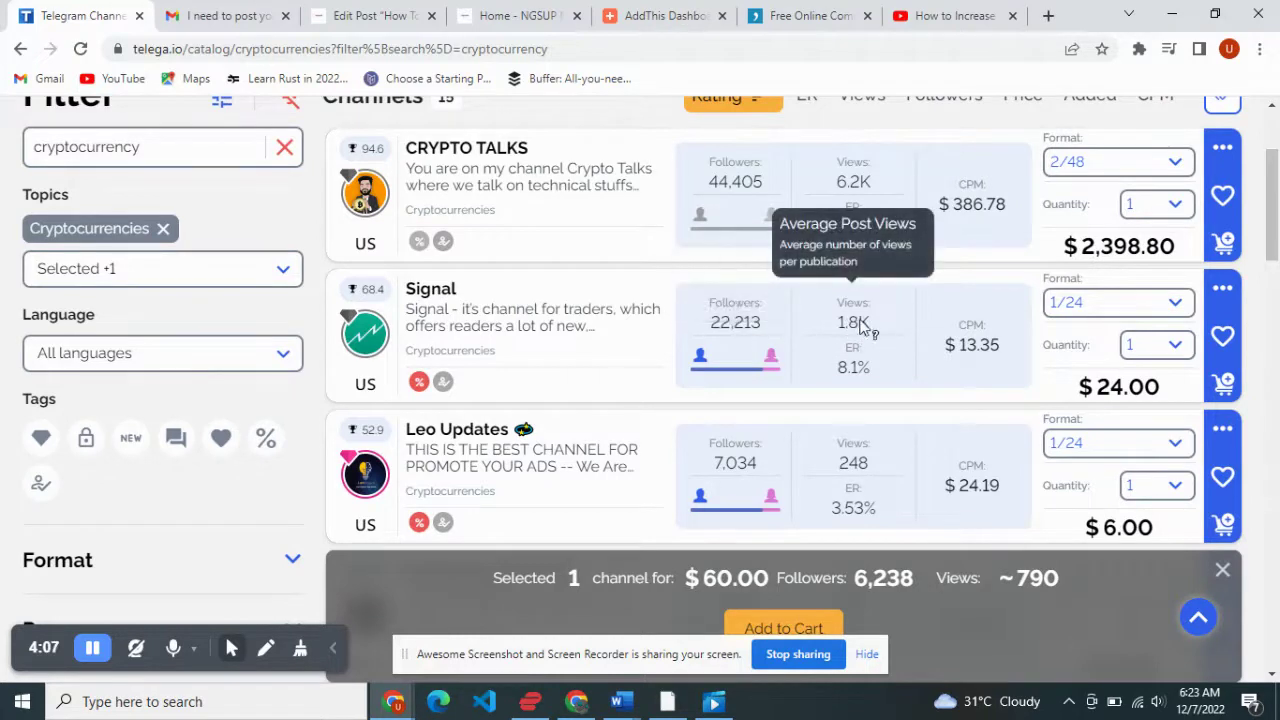
left_click(1113, 312)
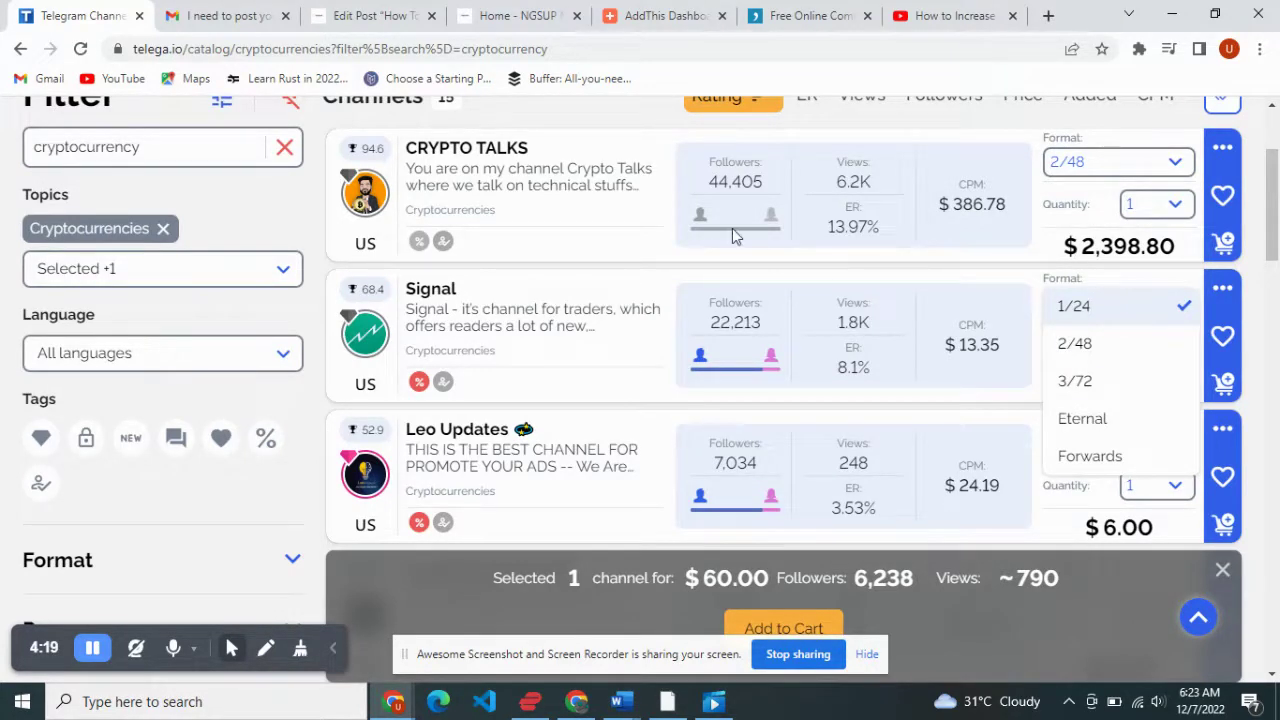
left_click(514, 162)
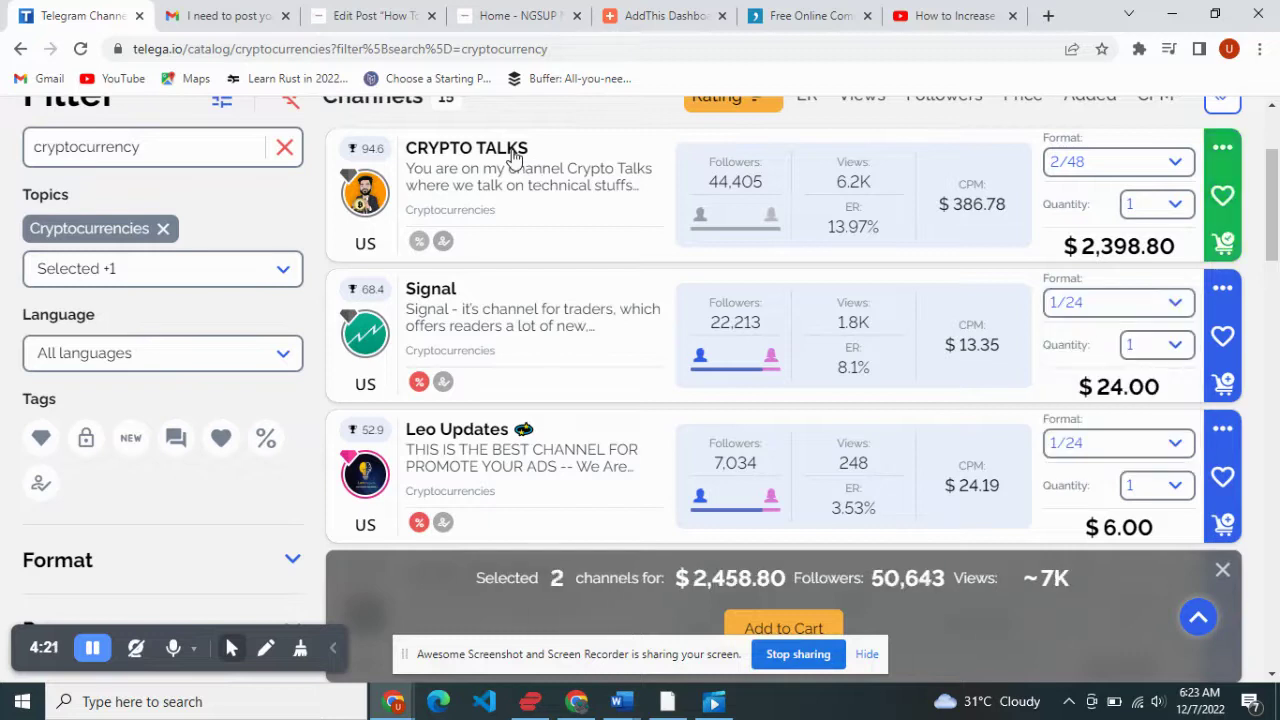
- Switch CRYPTO TALKS to the 1/24 placement at $1,332.00 and expand its description
left_click(1222, 148)
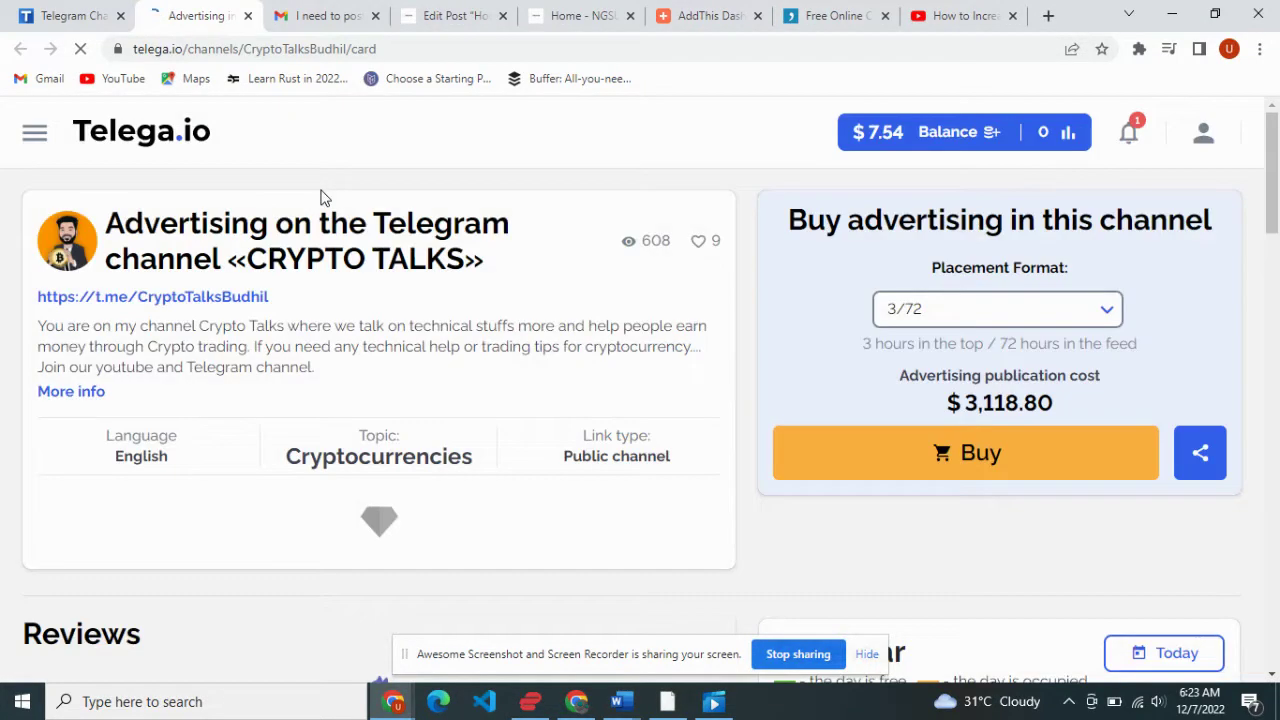
left_click(963, 325)
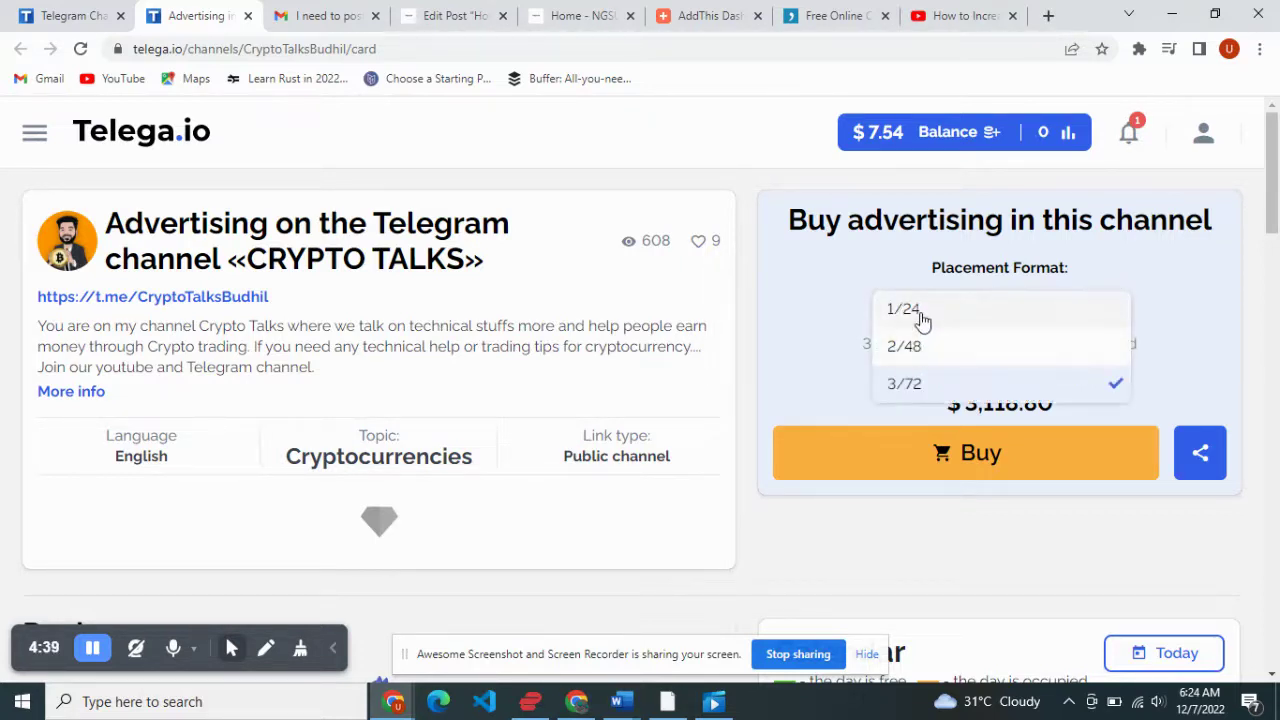
left_click(921, 316)
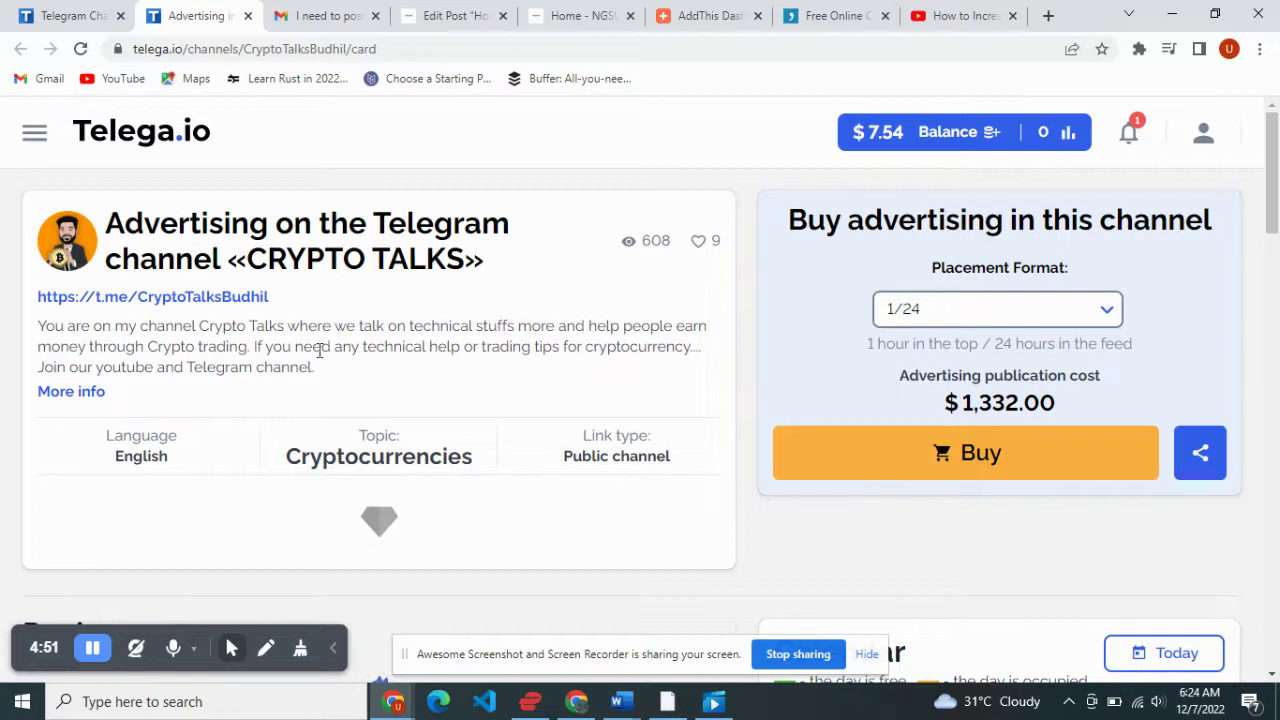
left_click(90, 391)
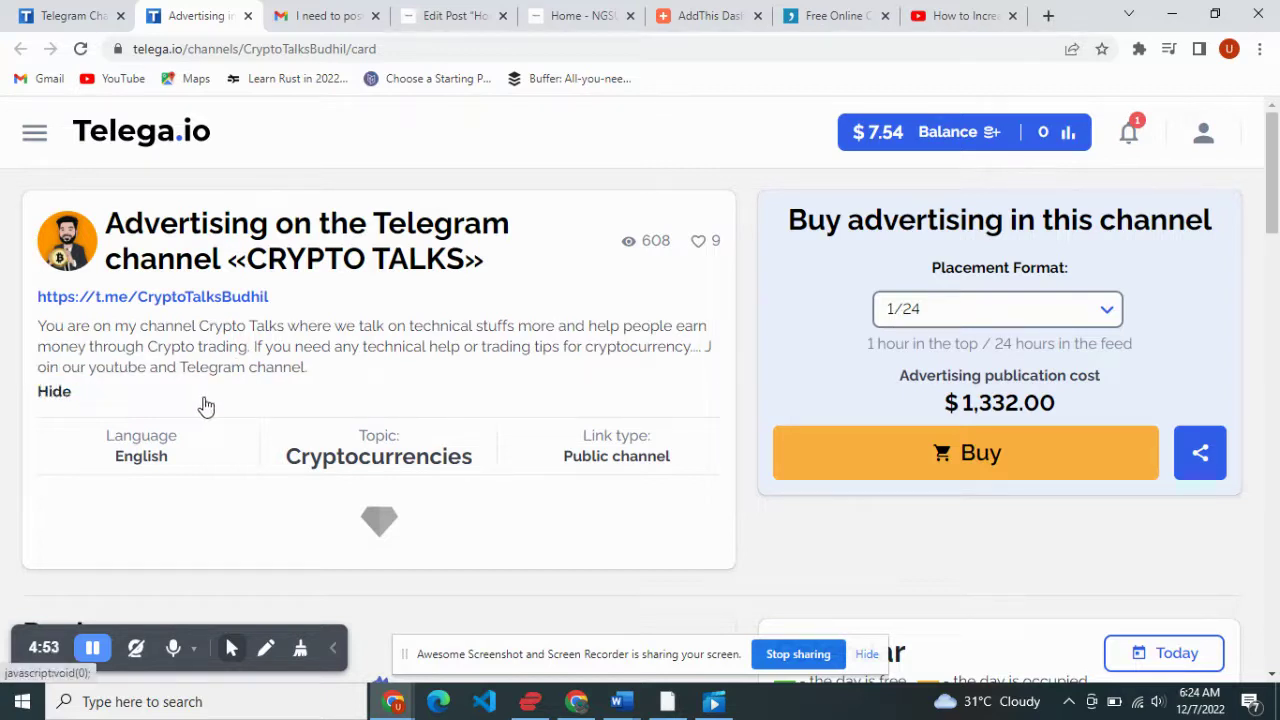
- Follow the channel's Telegram link, then close the blank tab it opened
left_click(230, 297)
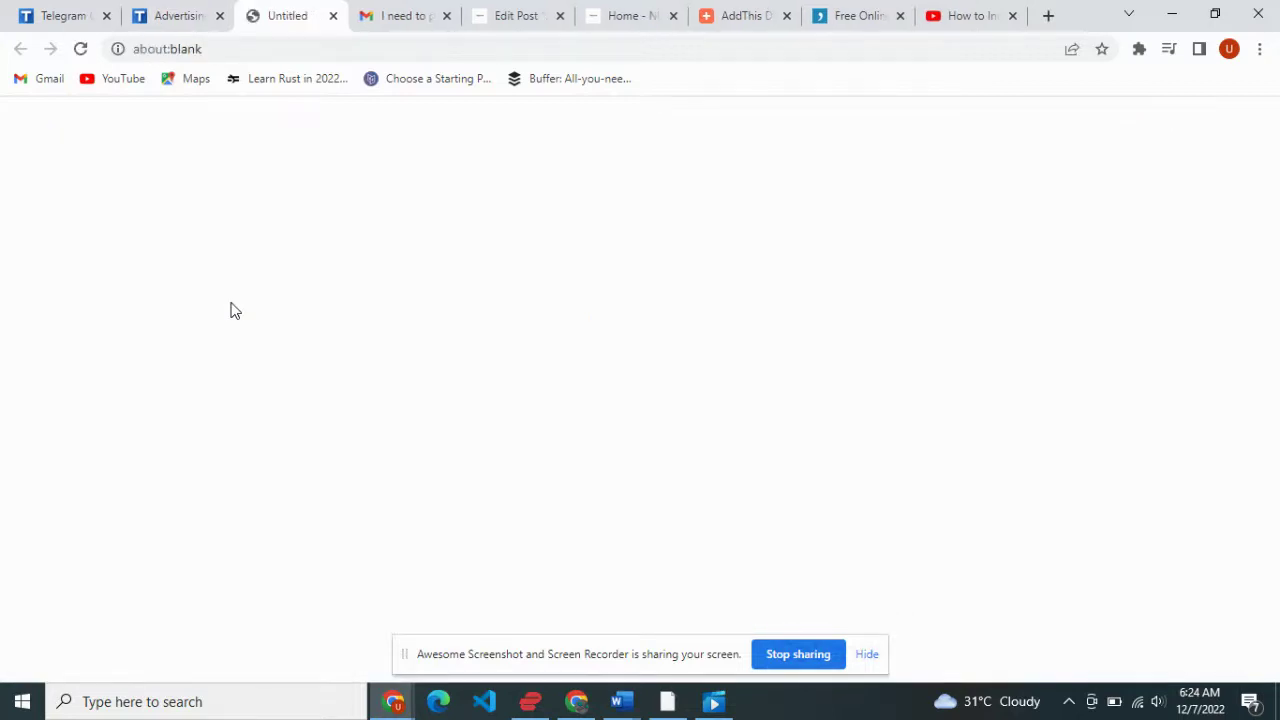
left_click(333, 16)
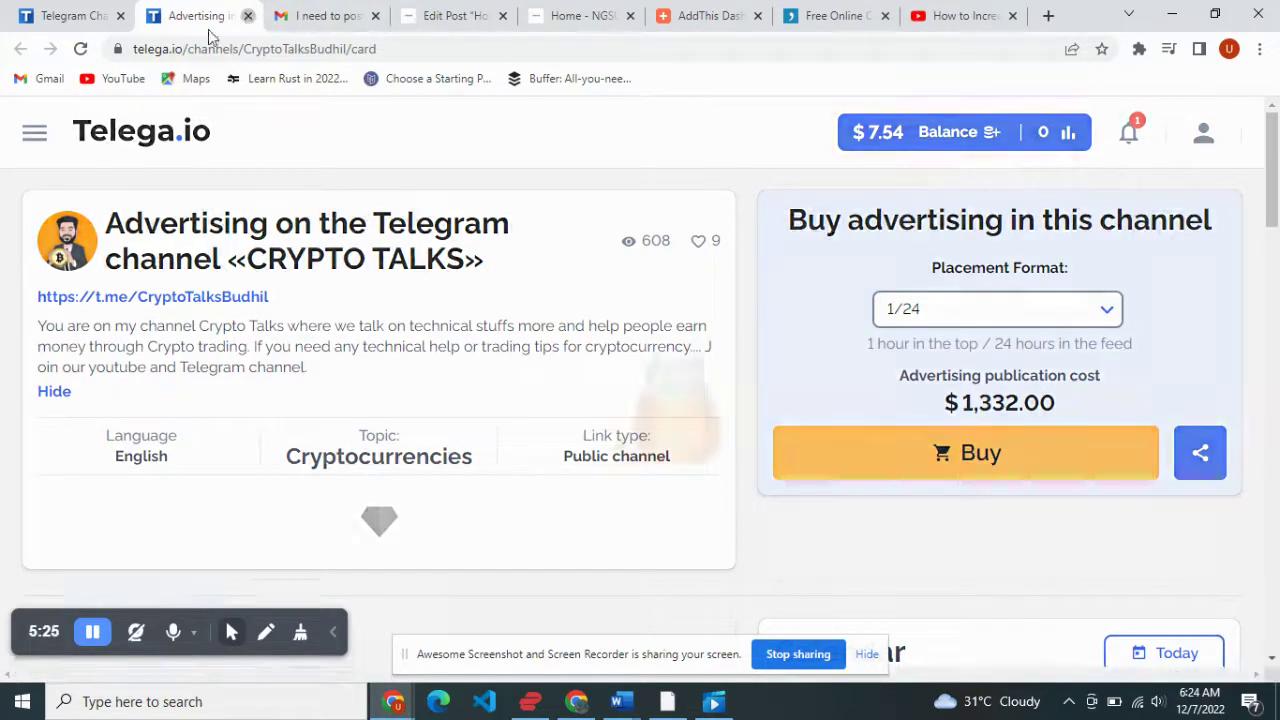
- Return to the catalog and select Leo Updates, making three channels for $2,464.80
left_click(247, 15)
left_click(100, 15)
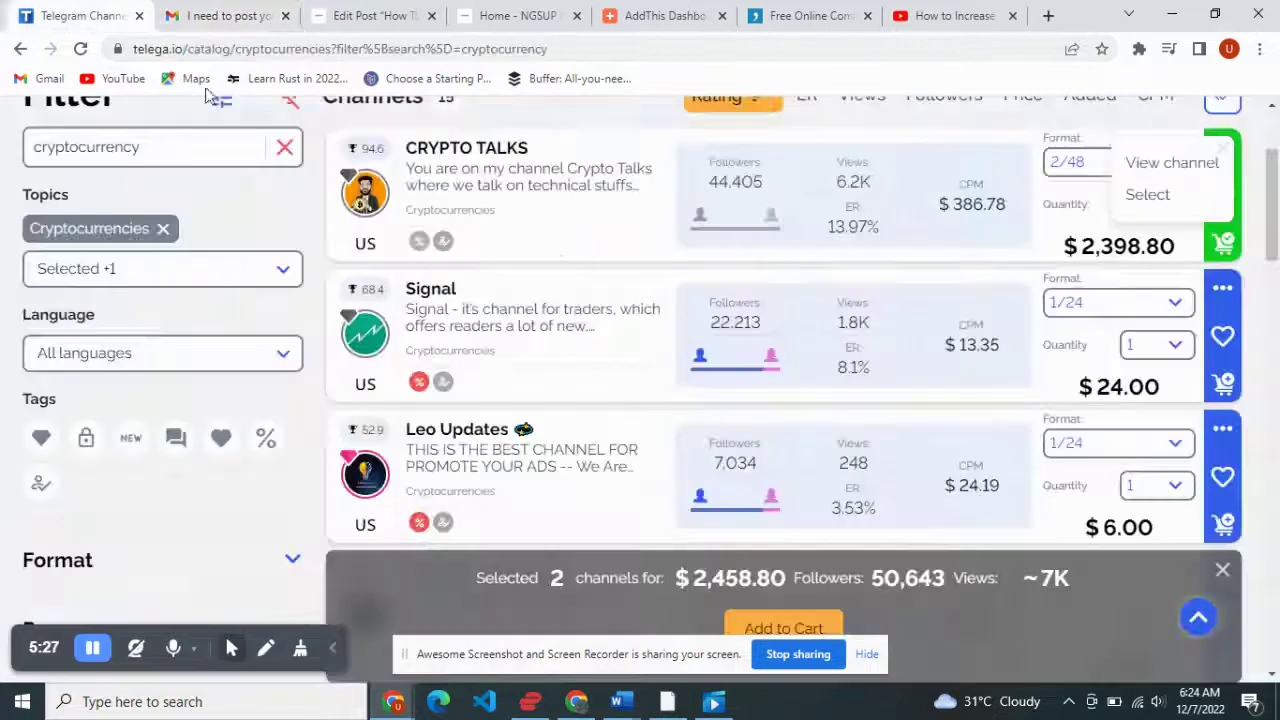
scroll(1275, 233, "down", 1)
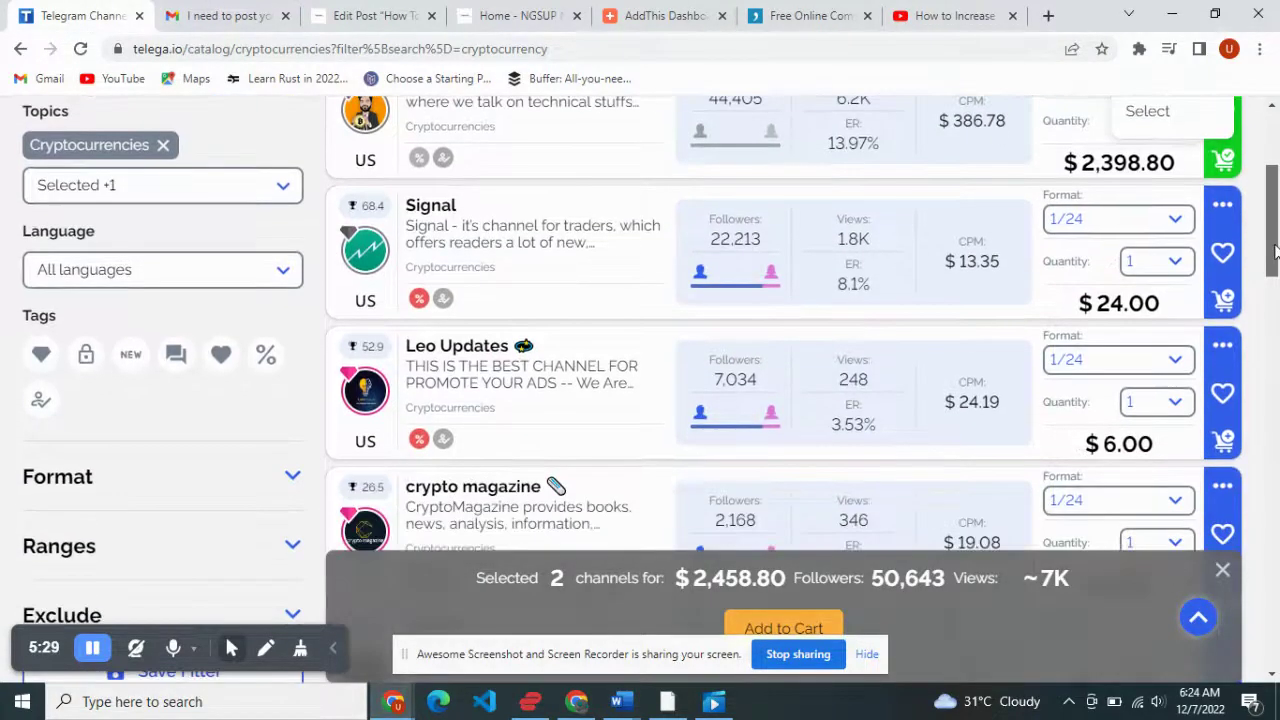
scroll(1275, 233, "down", 1)
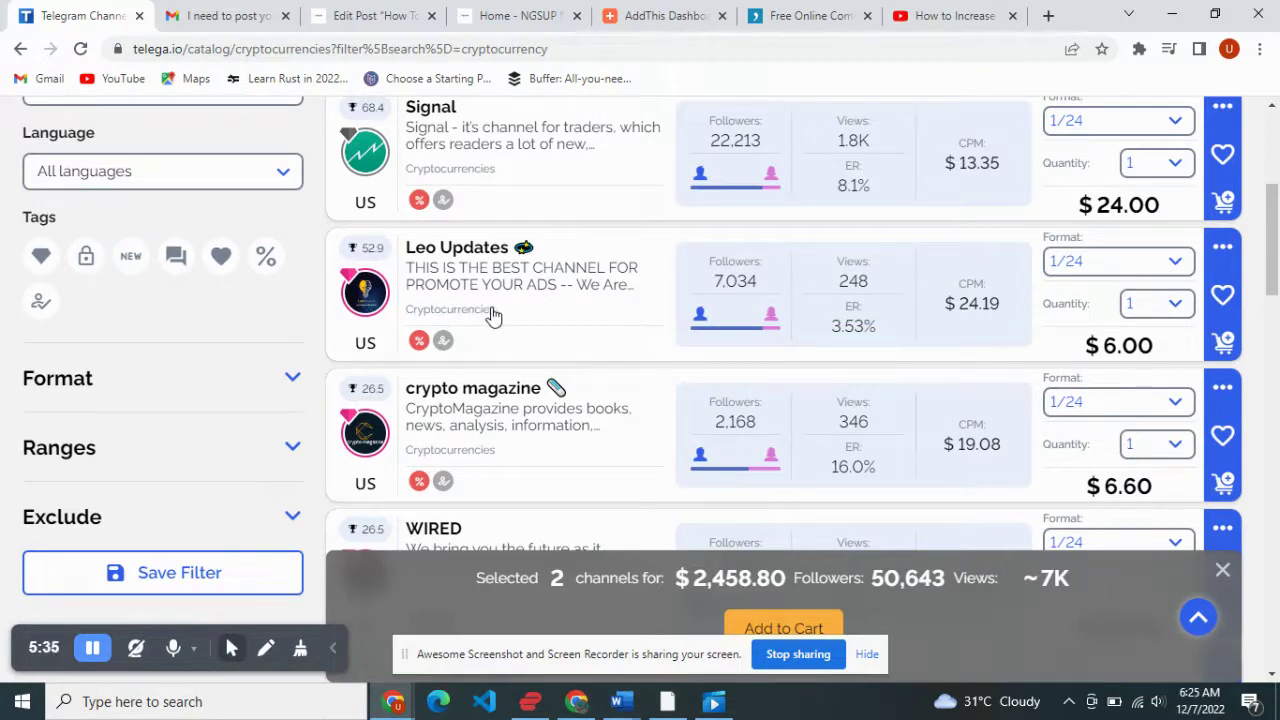
left_click_drag(497, 316, 413, 315)
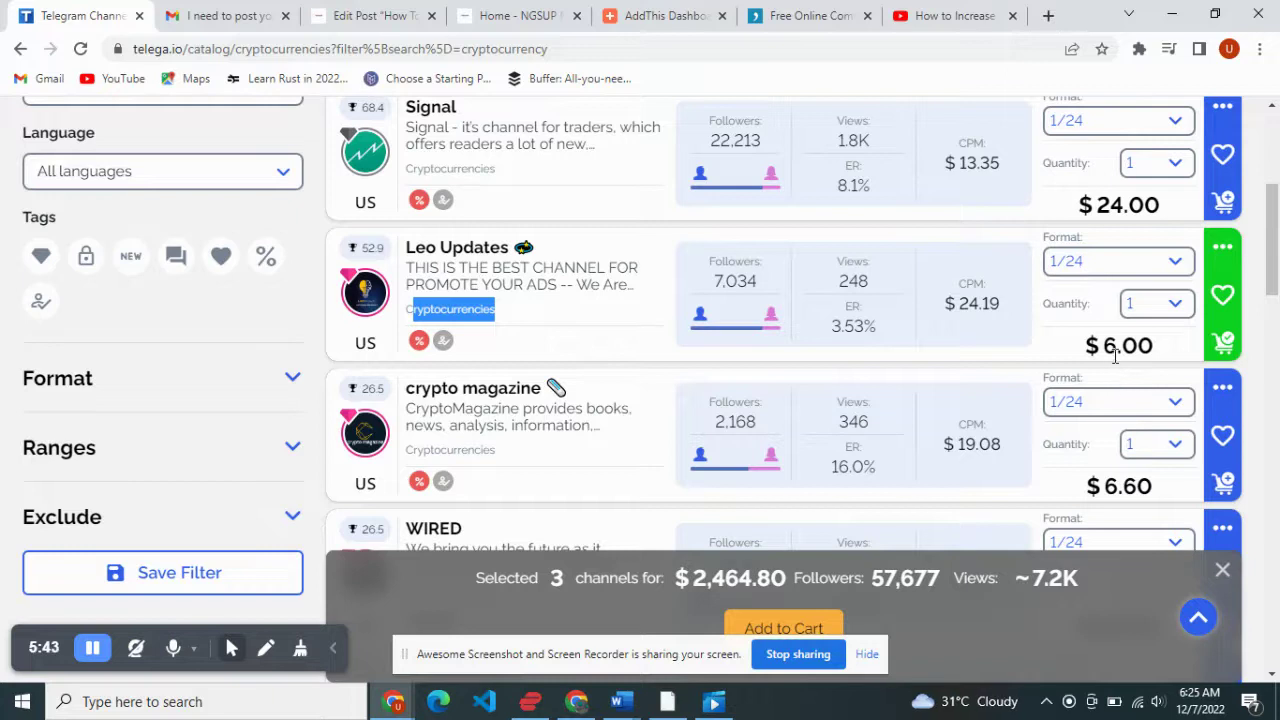
- Scroll down the catalog and open the Crypto Media channel page
left_click_drag(1272, 256, 1276, 285)
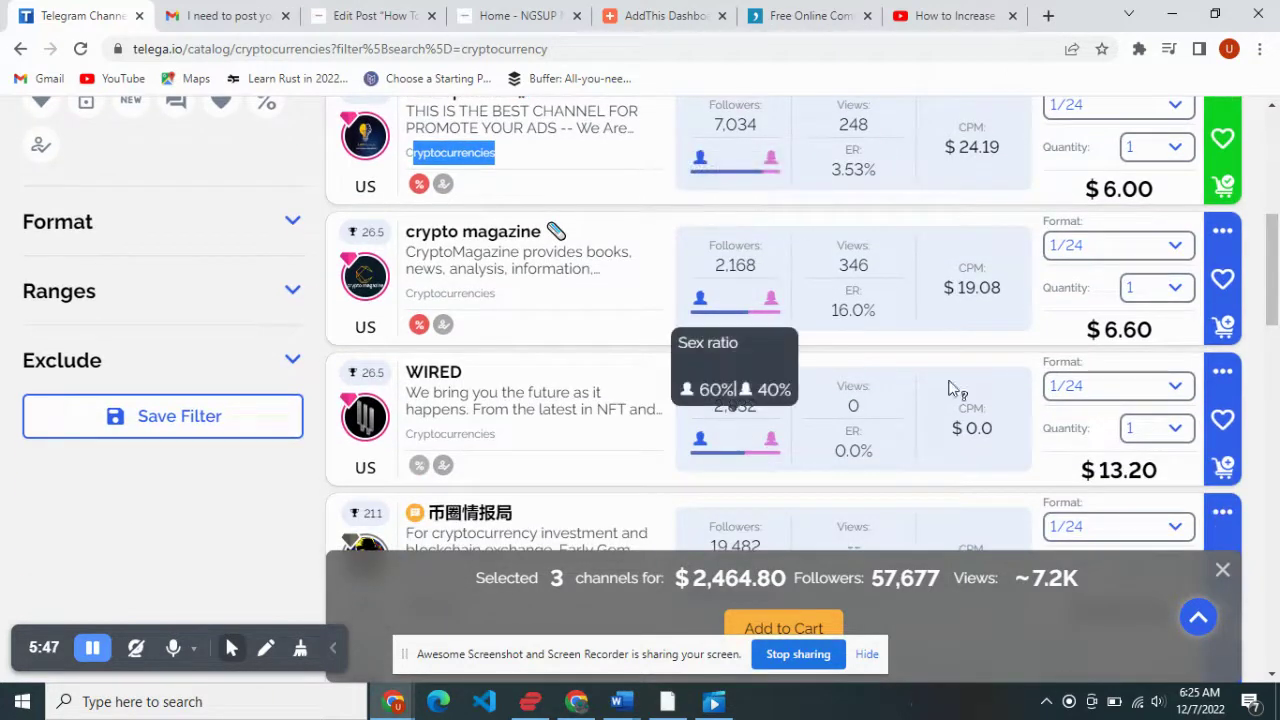
scroll(1100, 365, "down", 2)
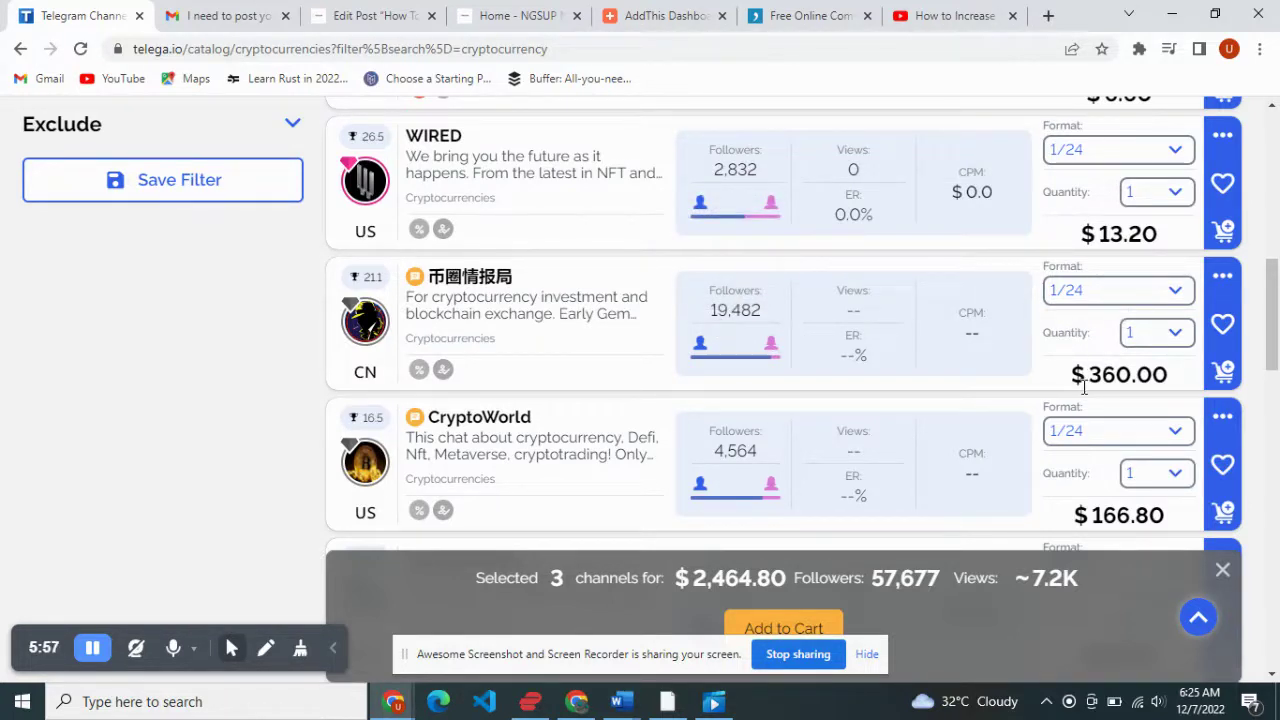
left_click_drag(1275, 312, 1276, 373)
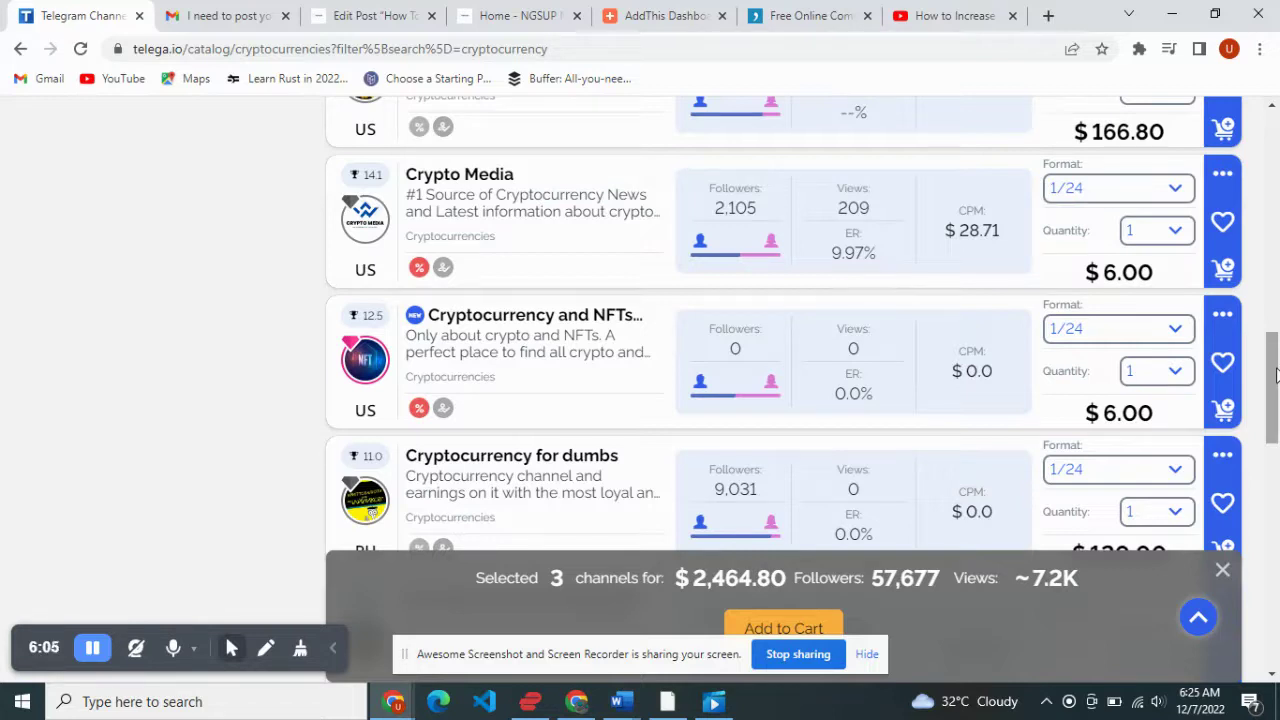
mouse_move(1275, 375)
left_mouse_down()
mouse_move(1275, 420)
mouse_move(1272, 246)
mouse_move(1275, 375)
left_mouse_up()
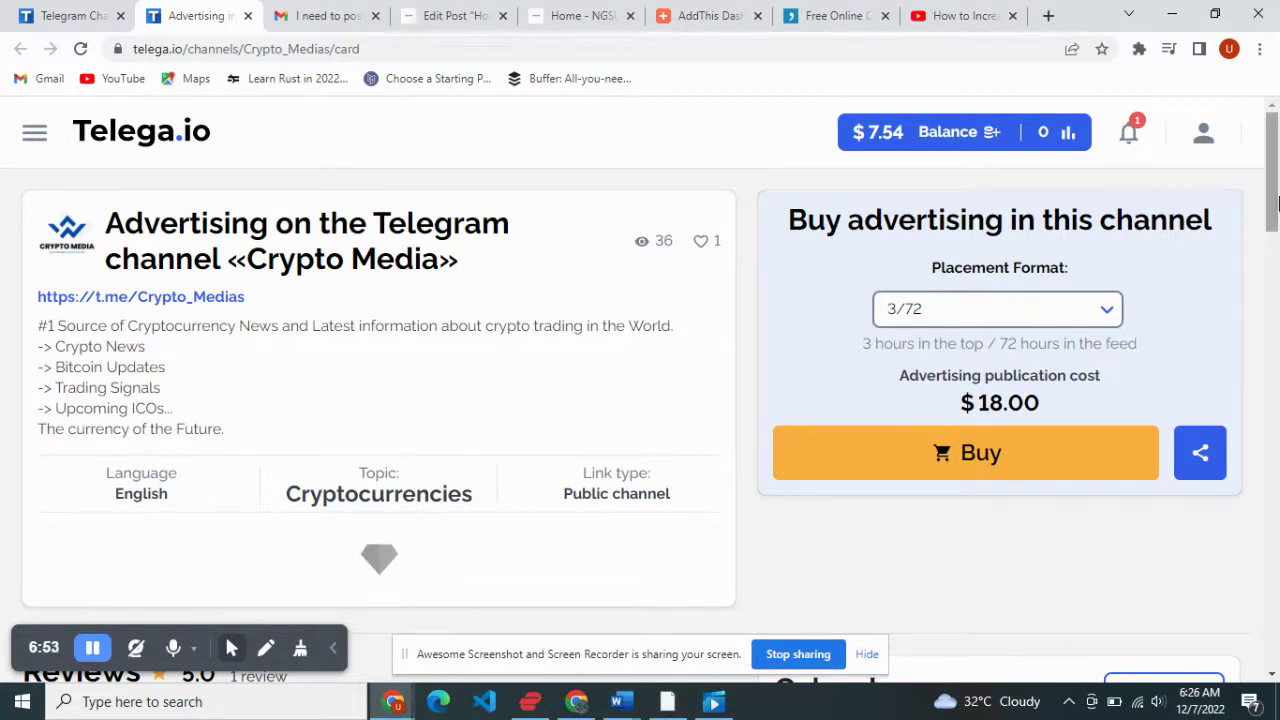
- Scroll down to Crypto Media's 5.0 review and its December–January booking calendar
left_click_drag(1273, 199, 1275, 311)
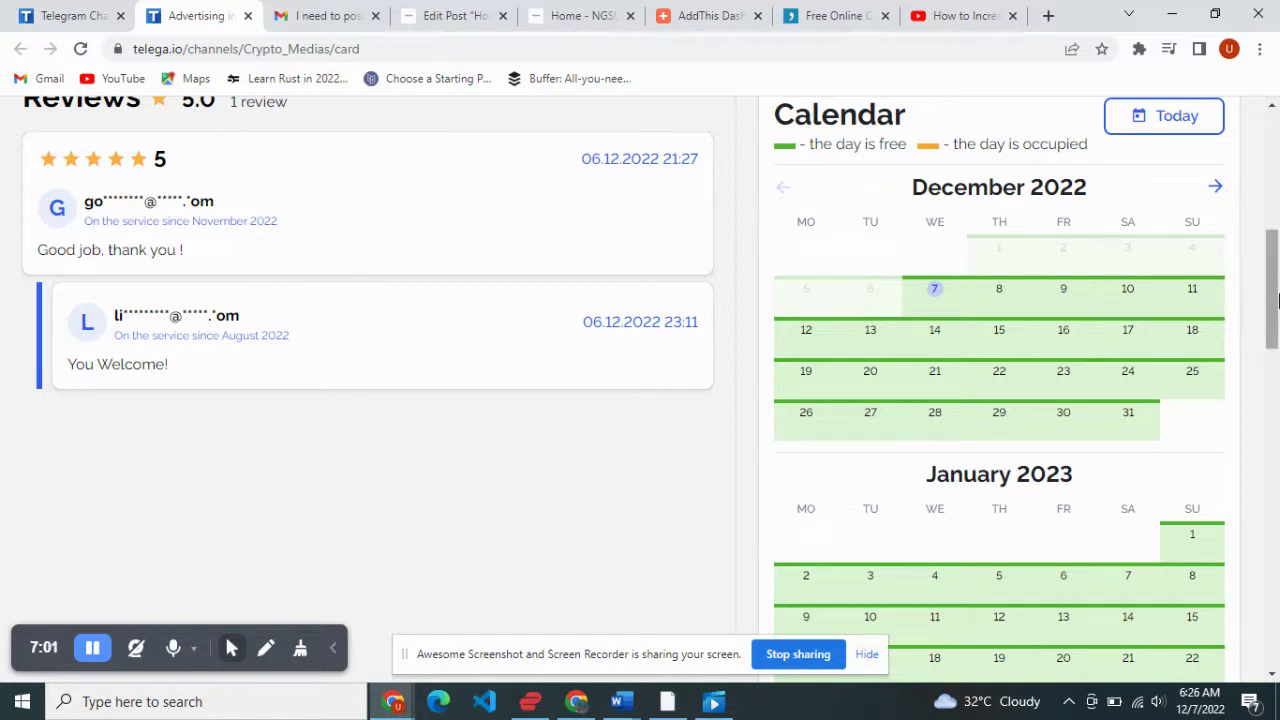
- Scroll back up to Crypto Media's 3/72 placement offered for $18.00
left_click_drag(1275, 298, 1276, 260)
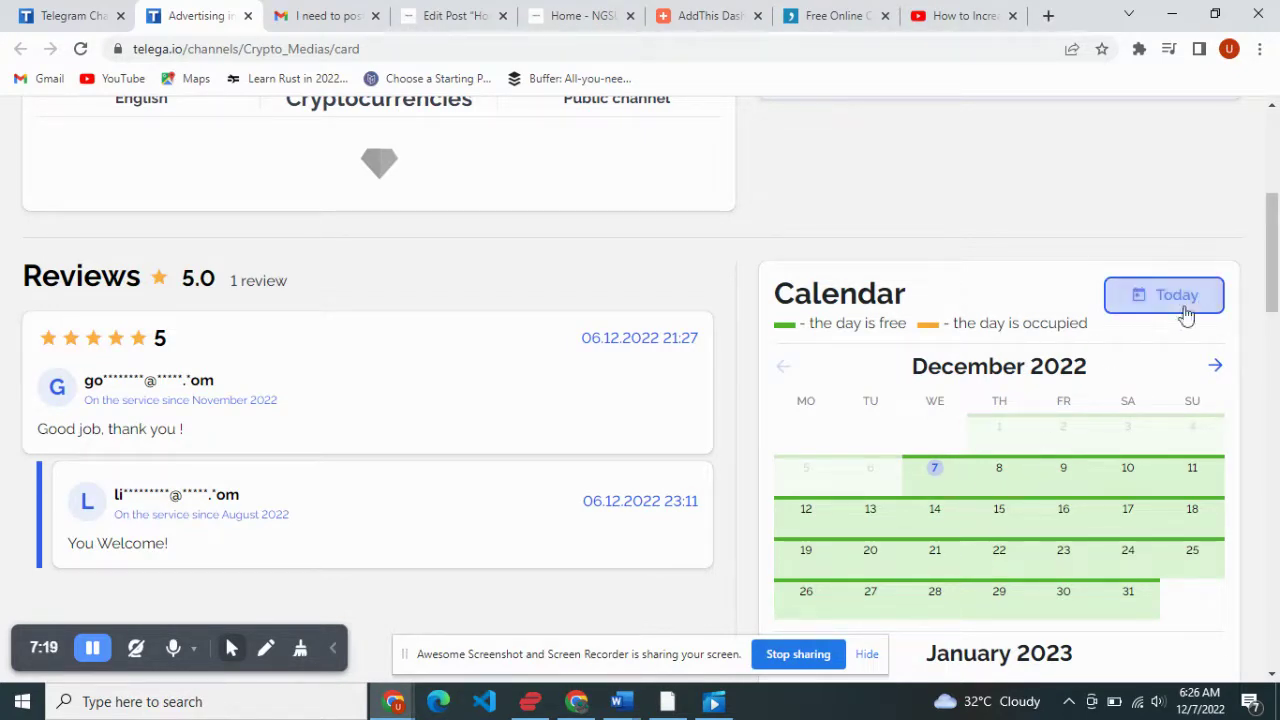
left_click_drag(1276, 270, 1276, 268)
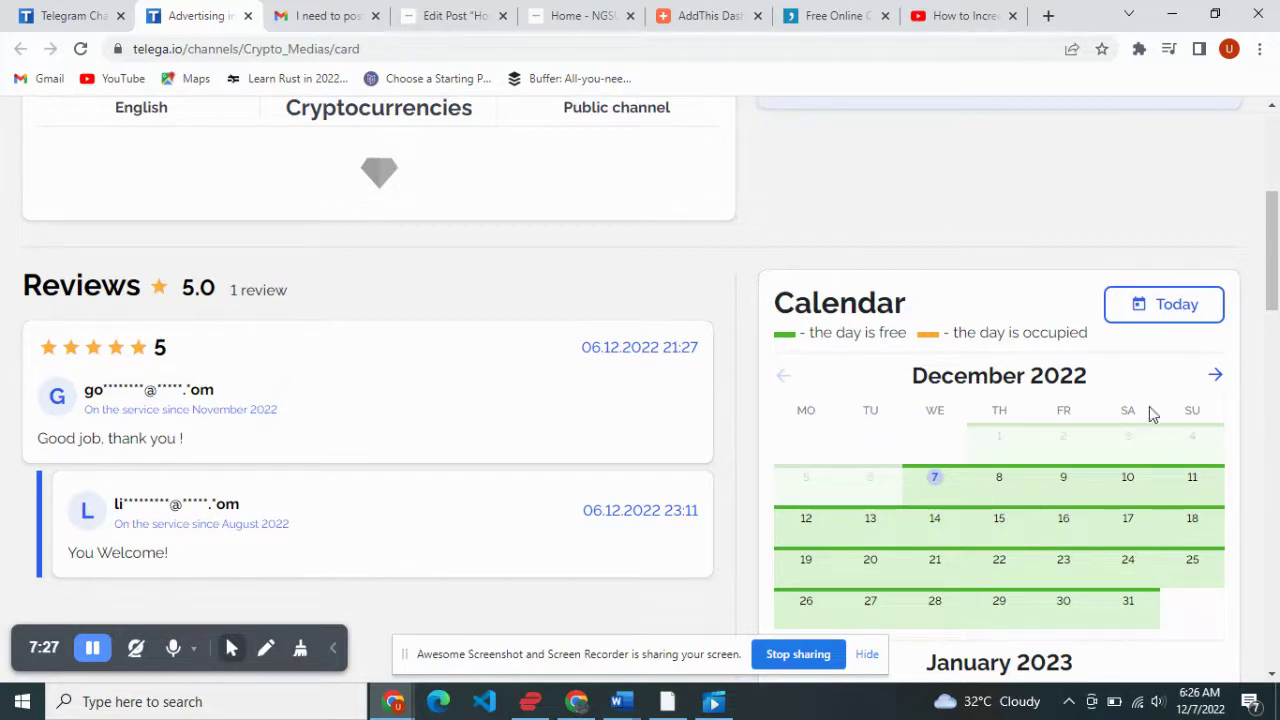
left_click_drag(1274, 280, 1274, 278)
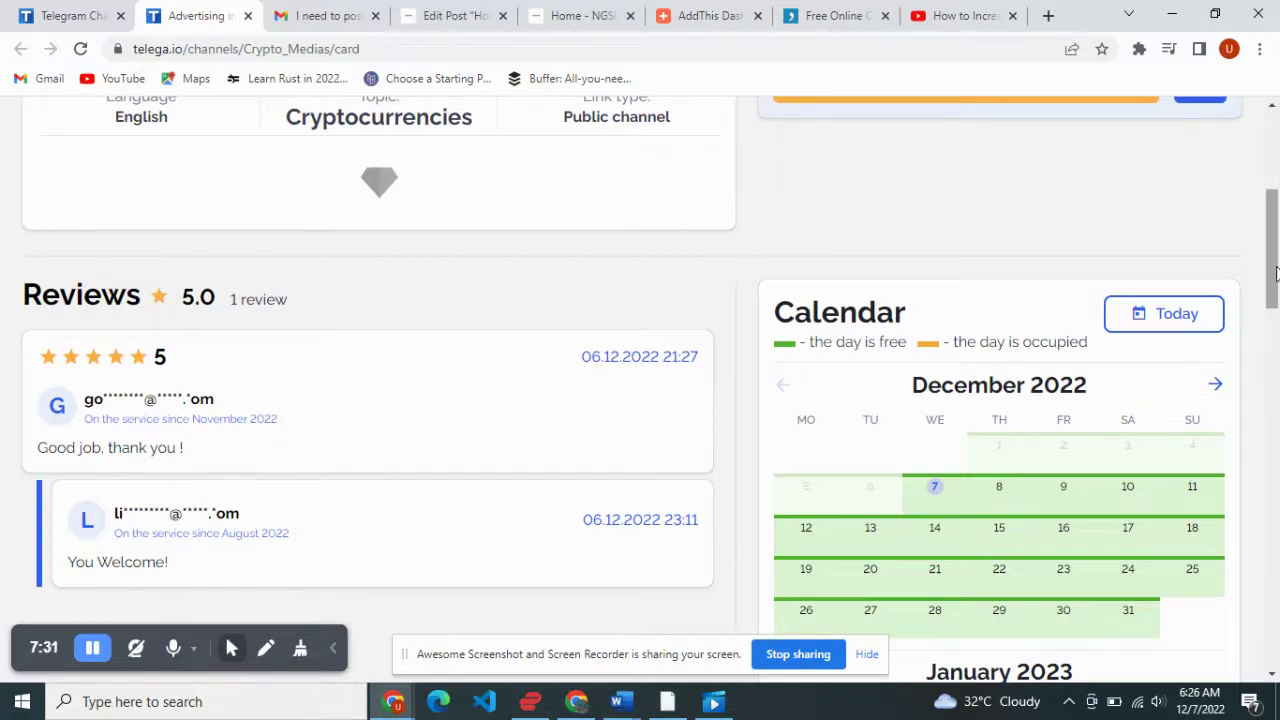
left_click_drag(1274, 276, 1274, 245)
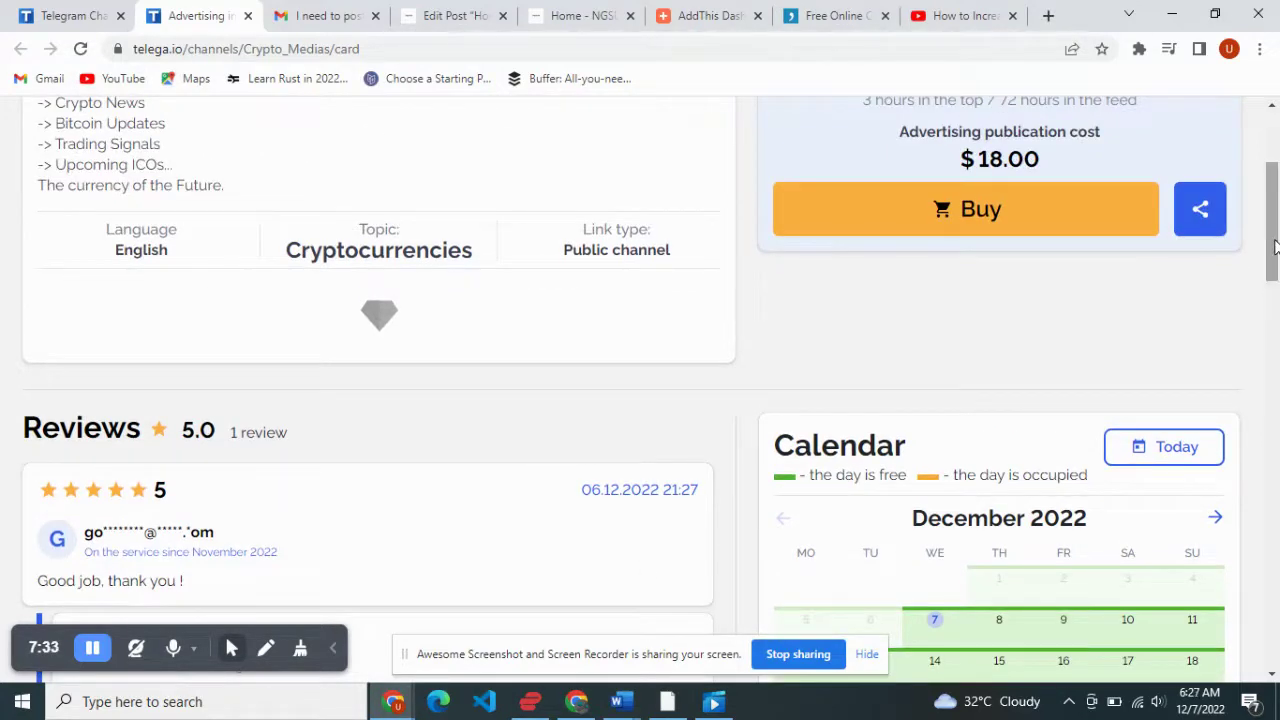
left_click_drag(1274, 245, 1276, 196)
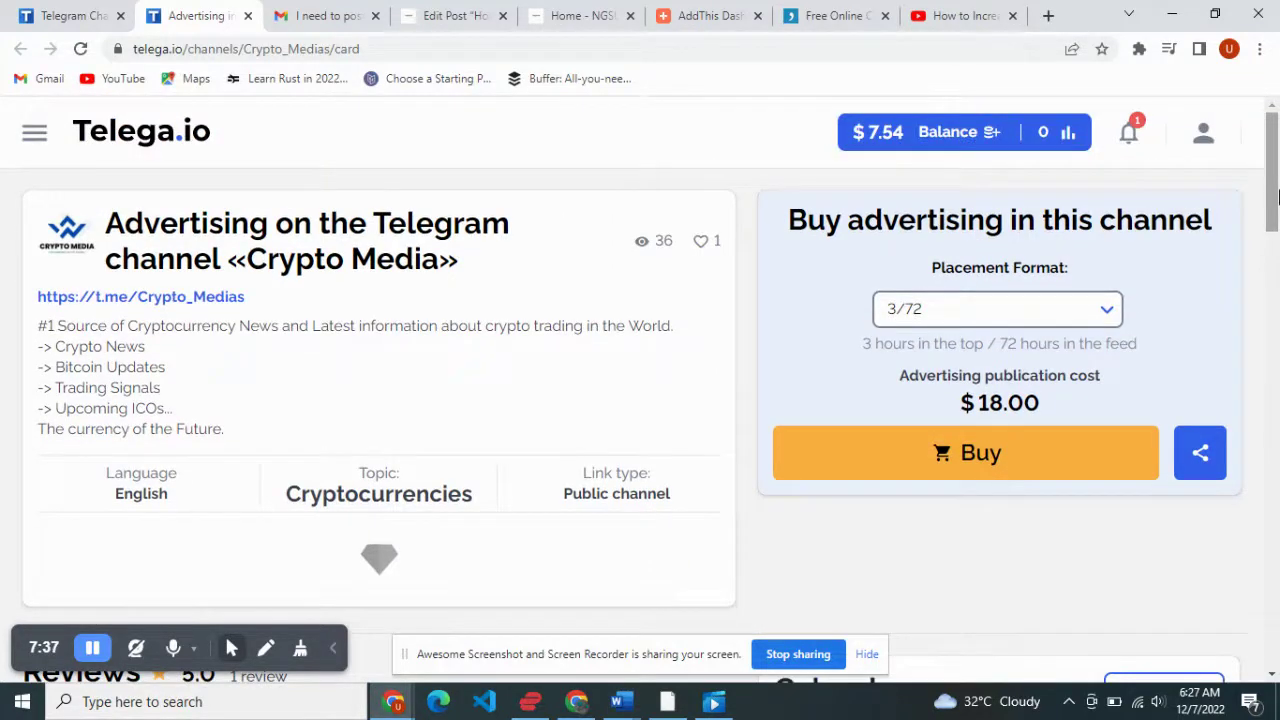